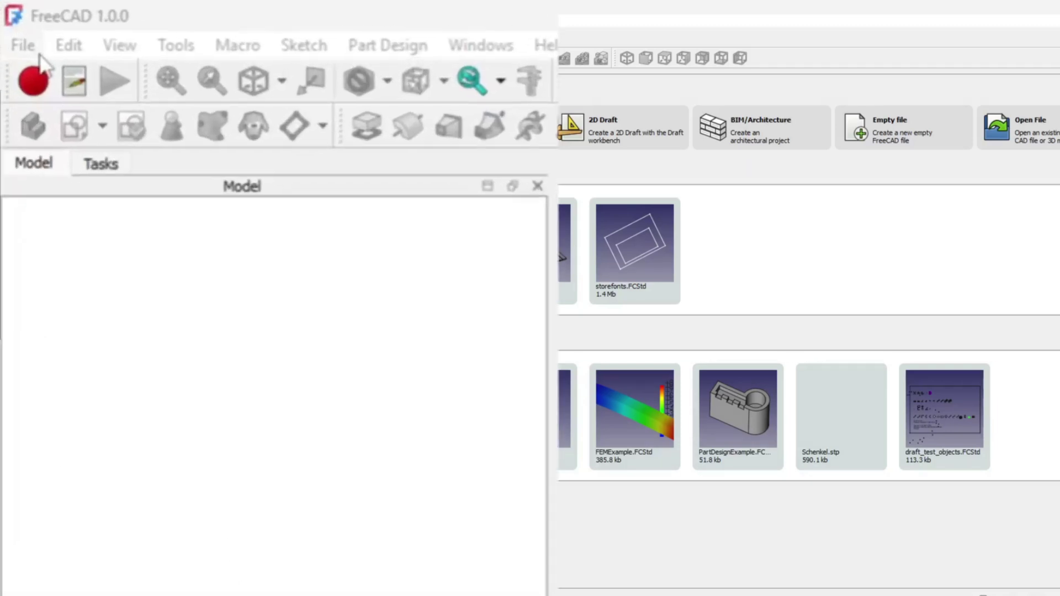
Step: Open the recent file demo.FCStd, which holds the square plate with its central hole
click(25, 47)
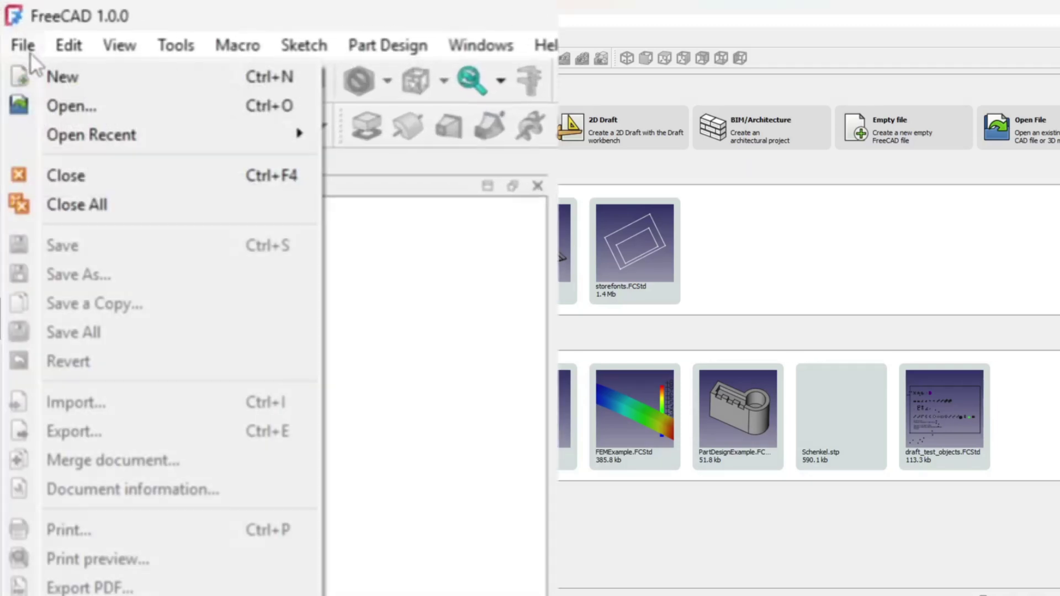
mouse_move(66, 135)
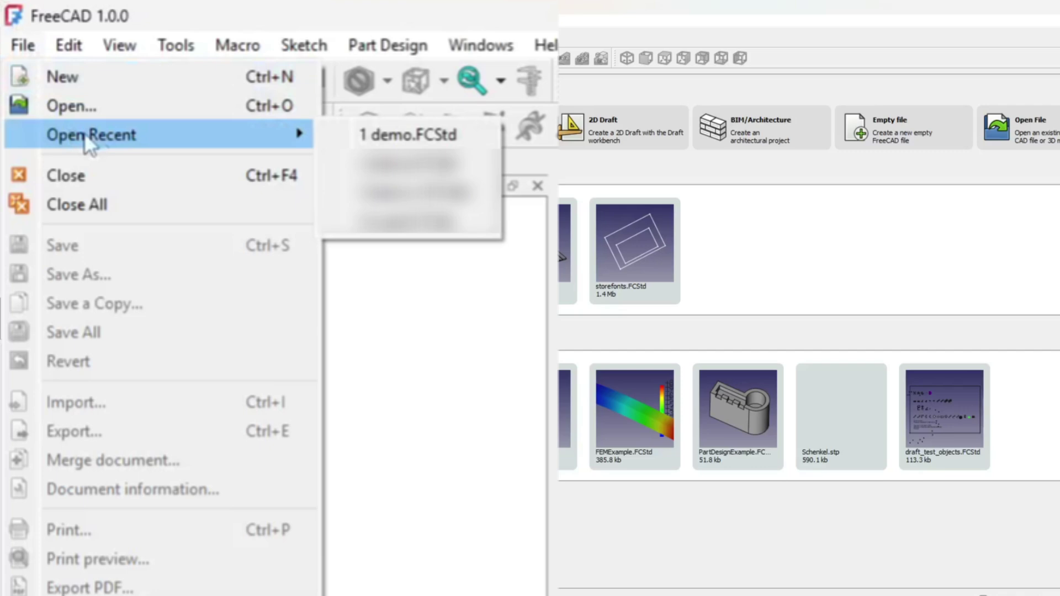
click(451, 137)
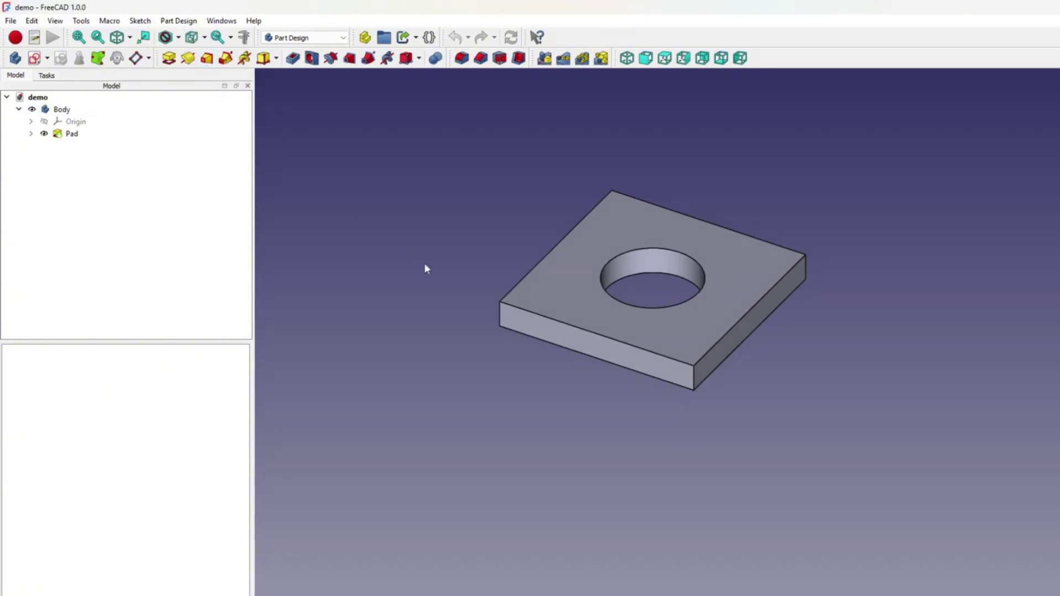
Step: Start a new sketch on the padded plate's top face
click(541, 291)
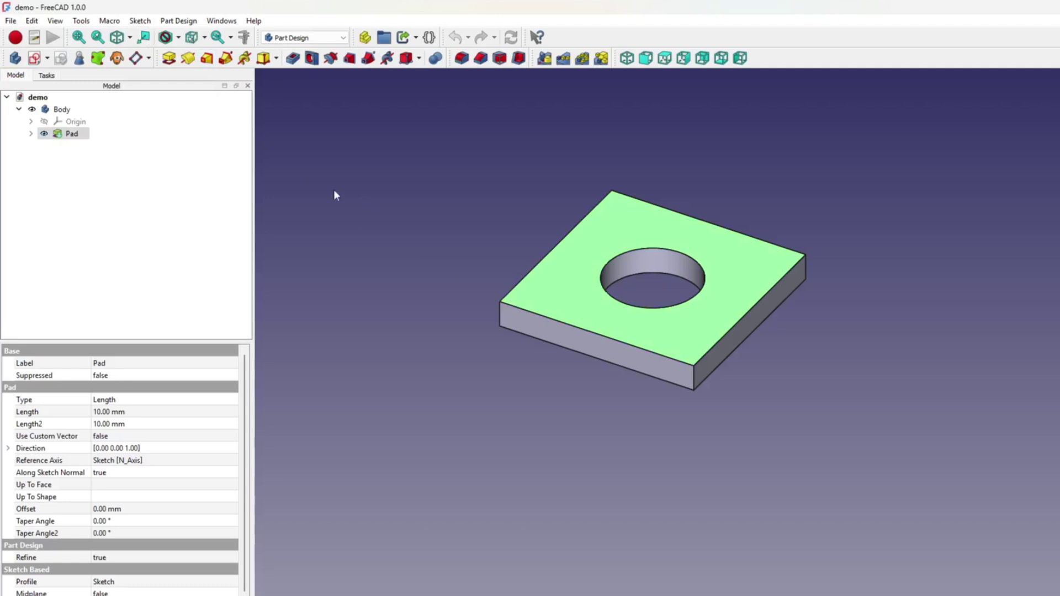
click(35, 58)
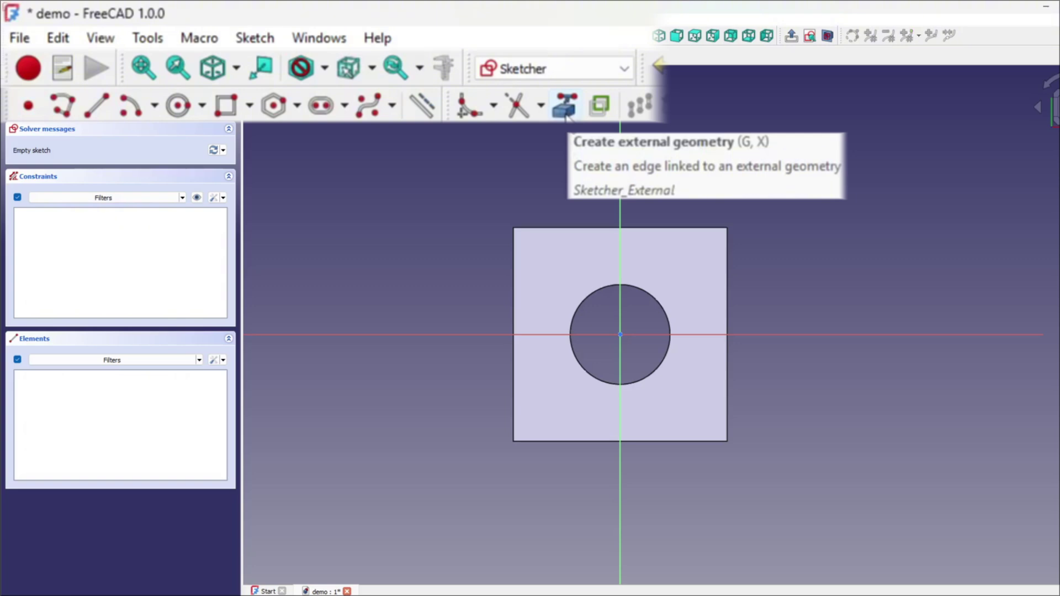
Step: Link the square plate's bottom edge into the sketch as external reference geometry
click(565, 113)
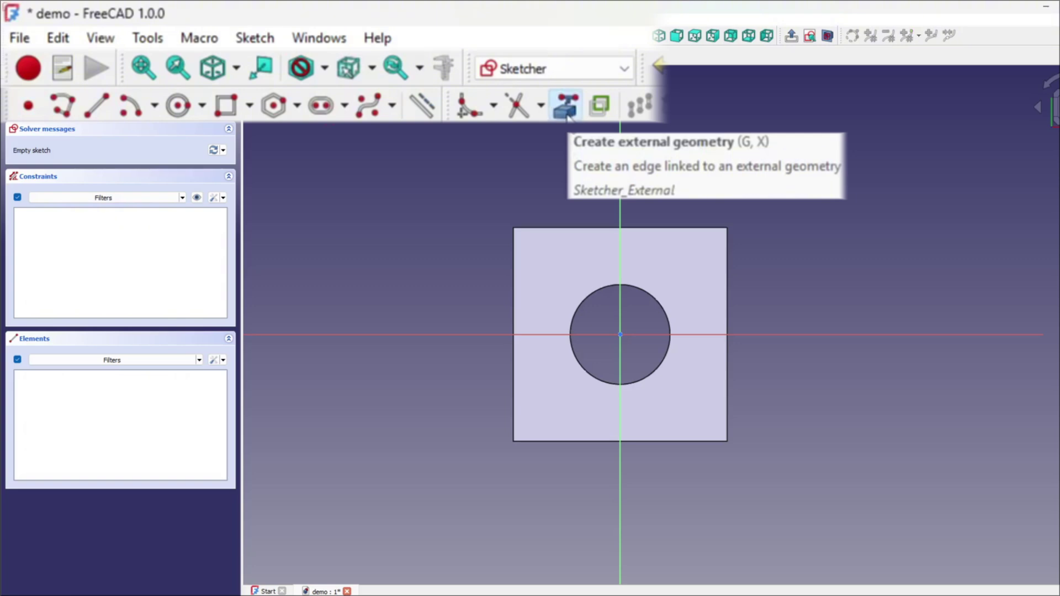
click(644, 441)
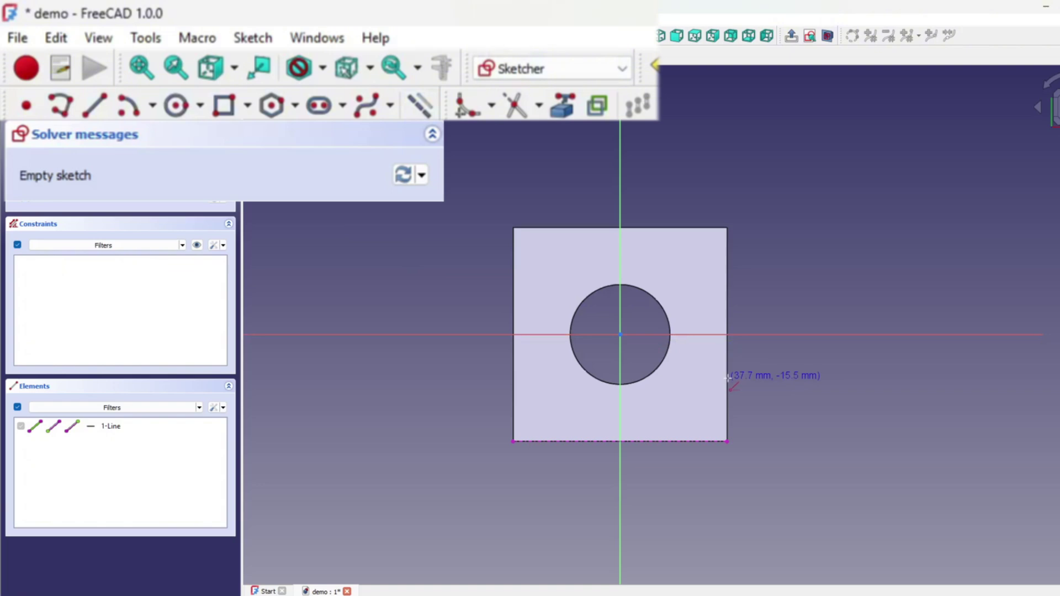
Step: Draw three construction lines framing a box in the plate's lower-right corner
click(726, 441)
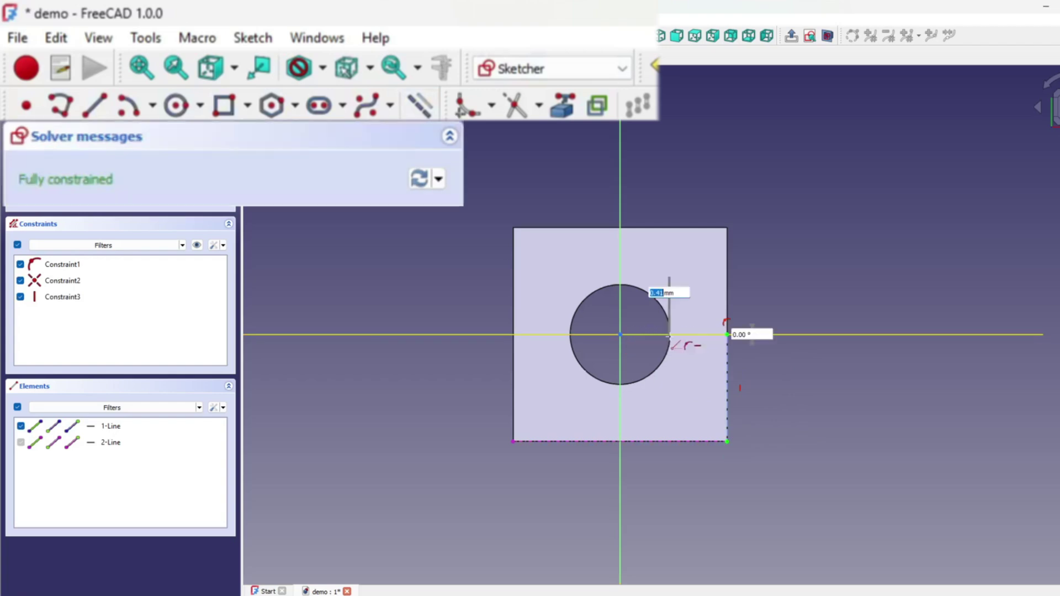
click(667, 440)
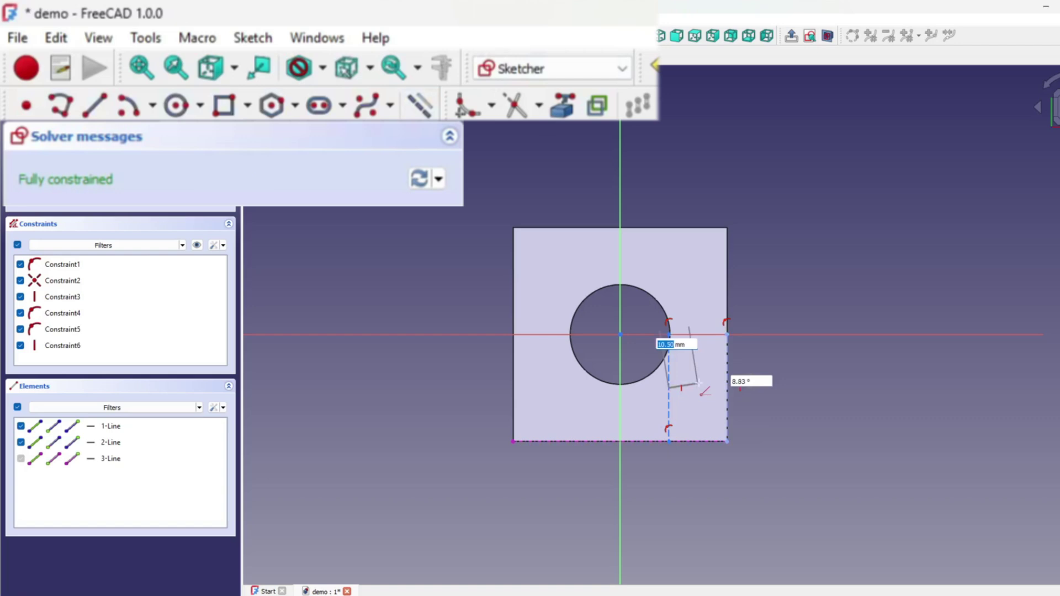
click(726, 387)
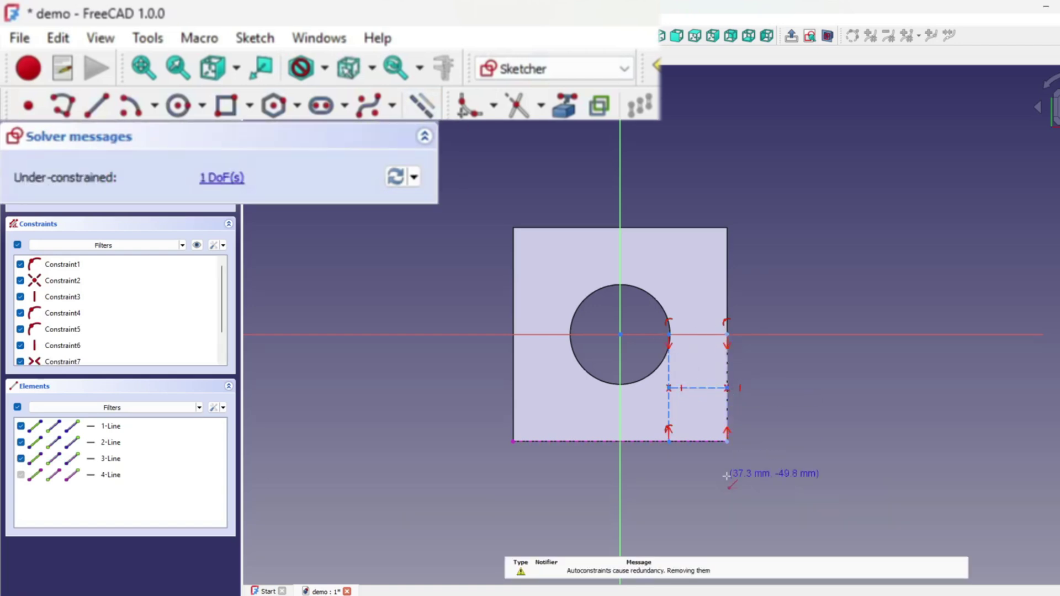
key(g)
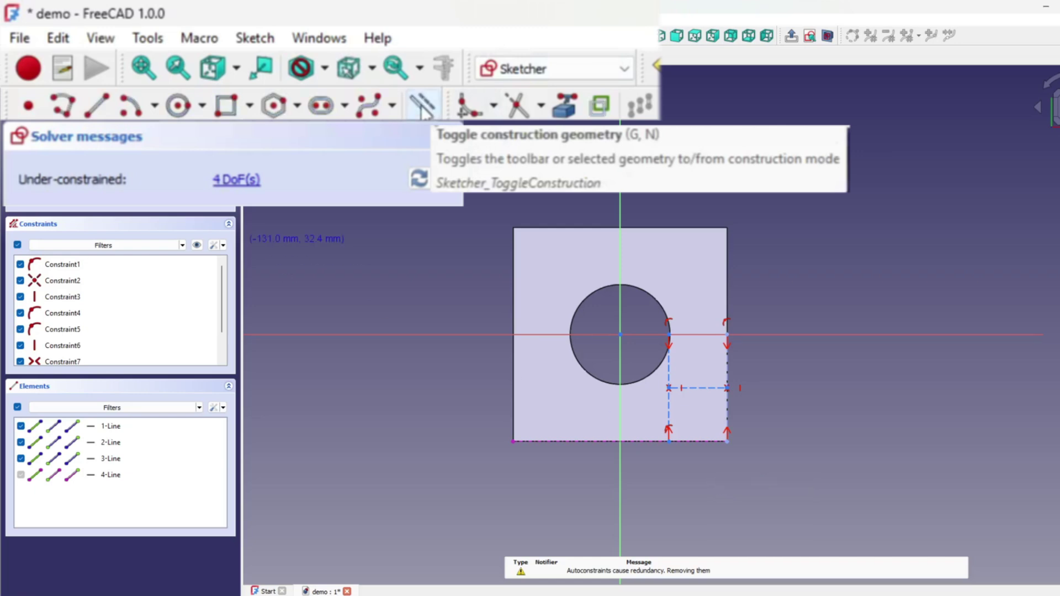
Step: Draw a small circle centred inside the corner box
click(178, 105)
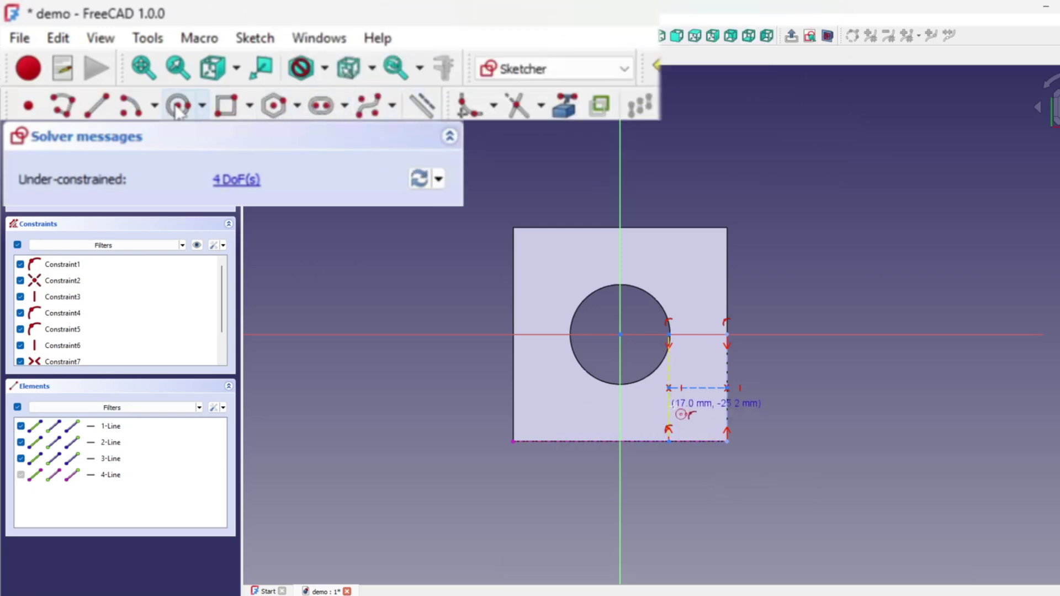
click(696, 414)
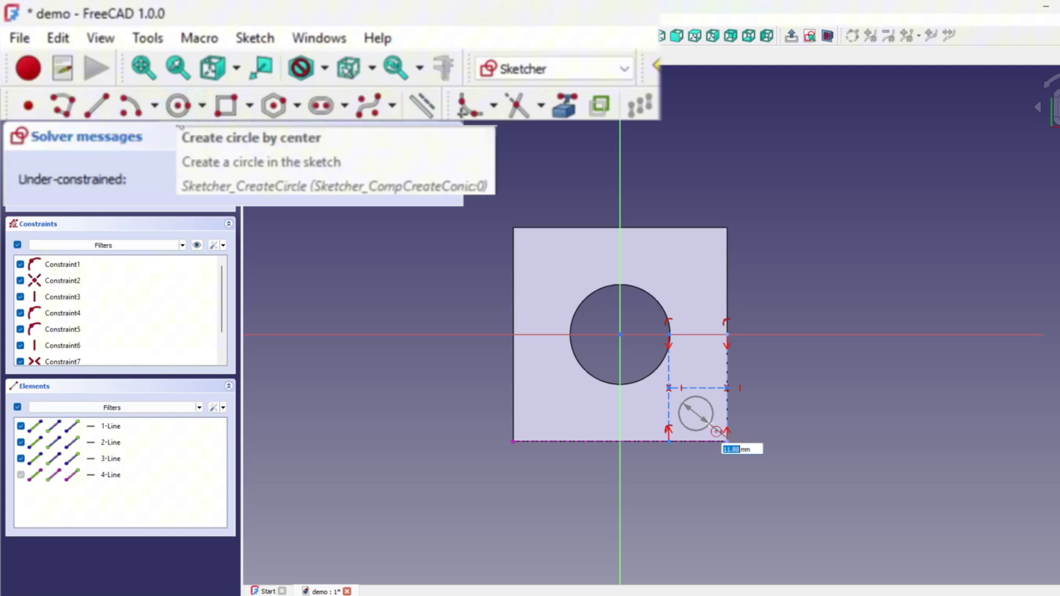
click(715, 431)
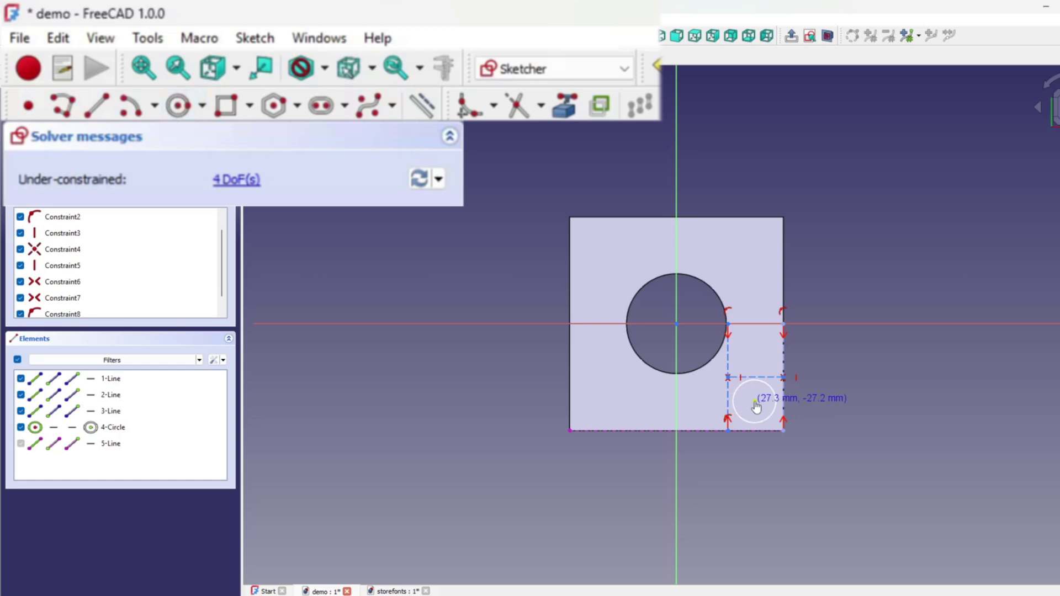
key(Escape)
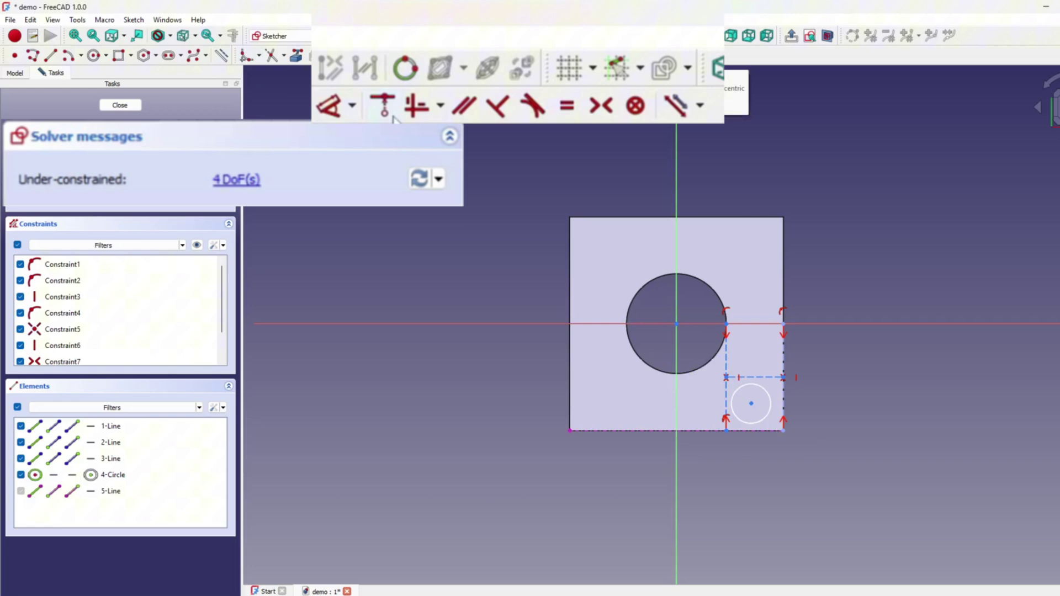
Step: Make the corner box's line and corner points symmetric about the small circle's centre
click(600, 105)
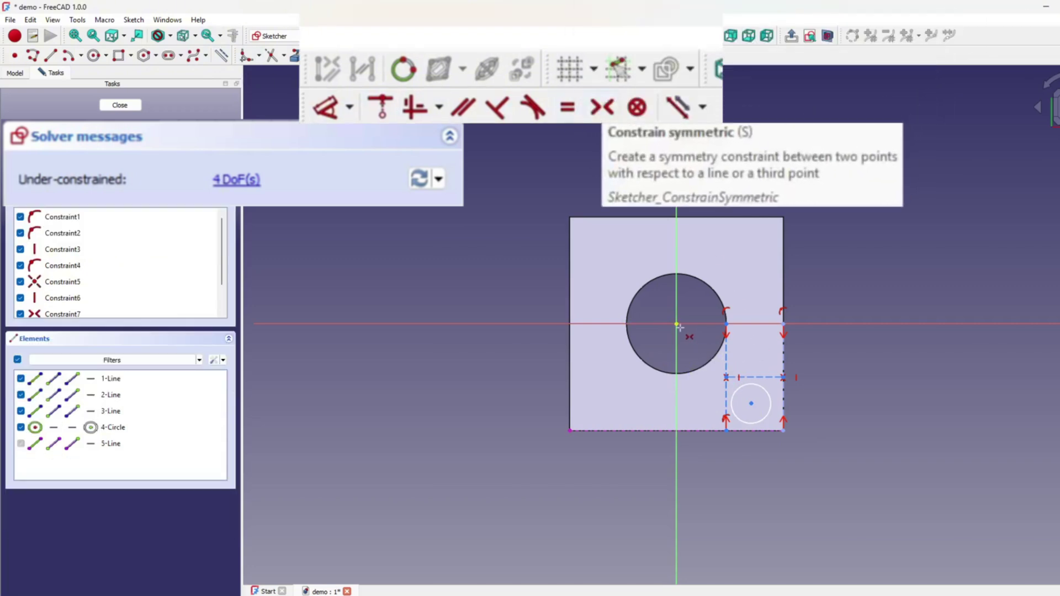
click(726, 365)
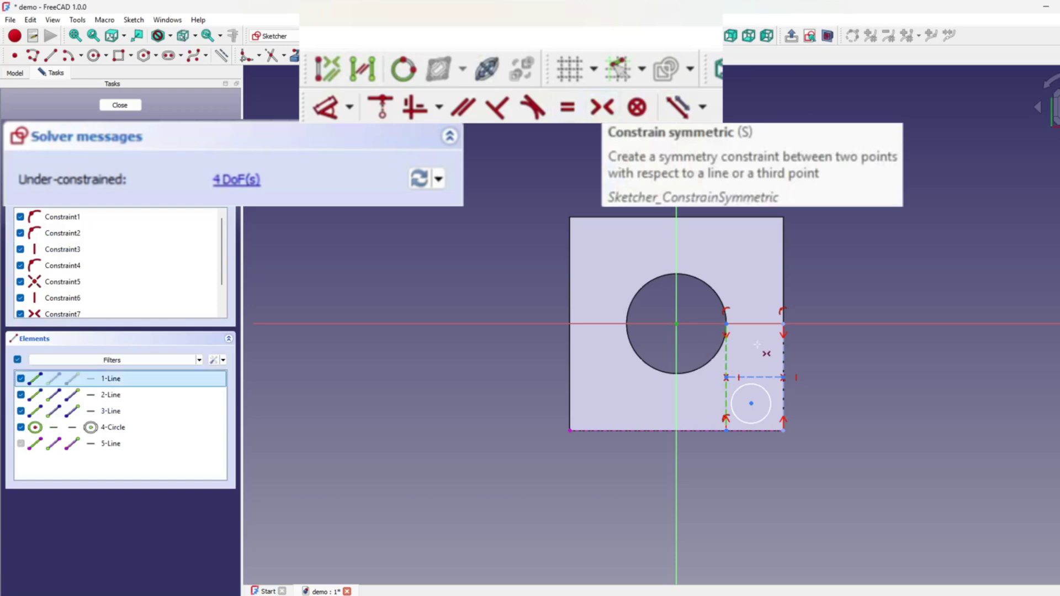
click(782, 334)
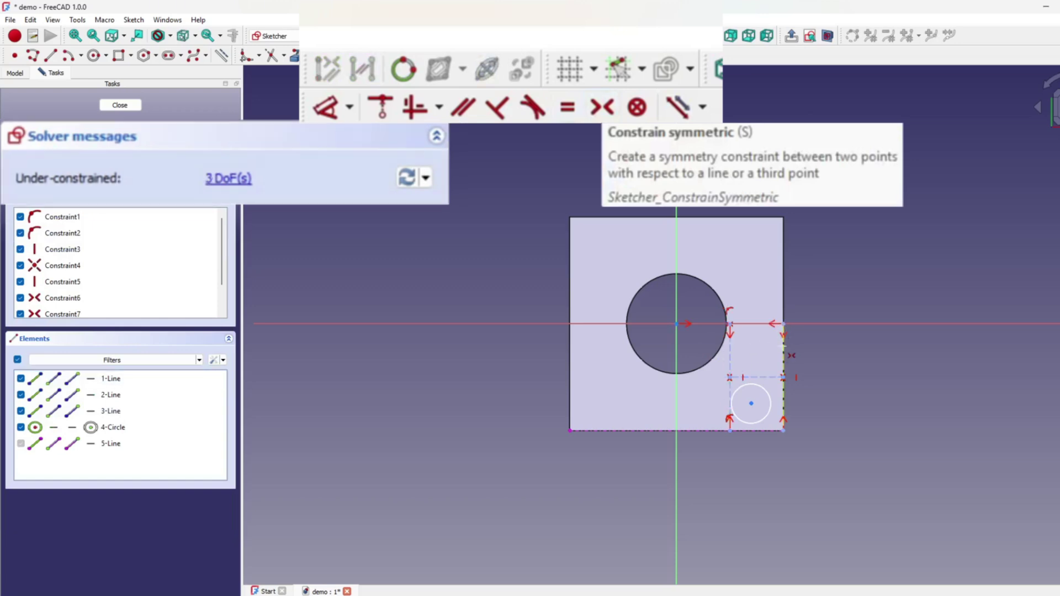
click(729, 377)
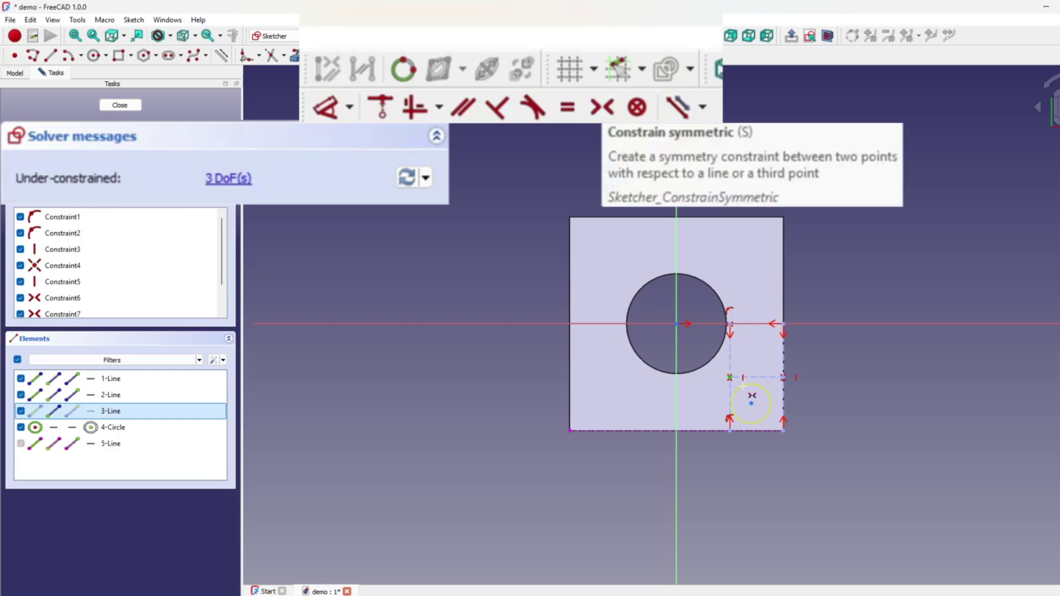
click(783, 429)
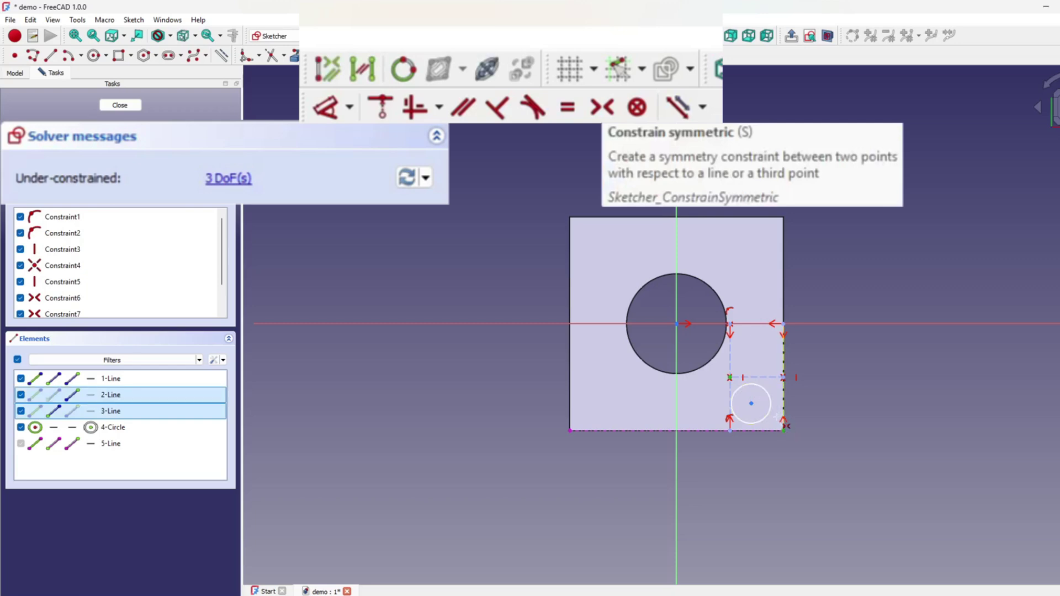
click(751, 403)
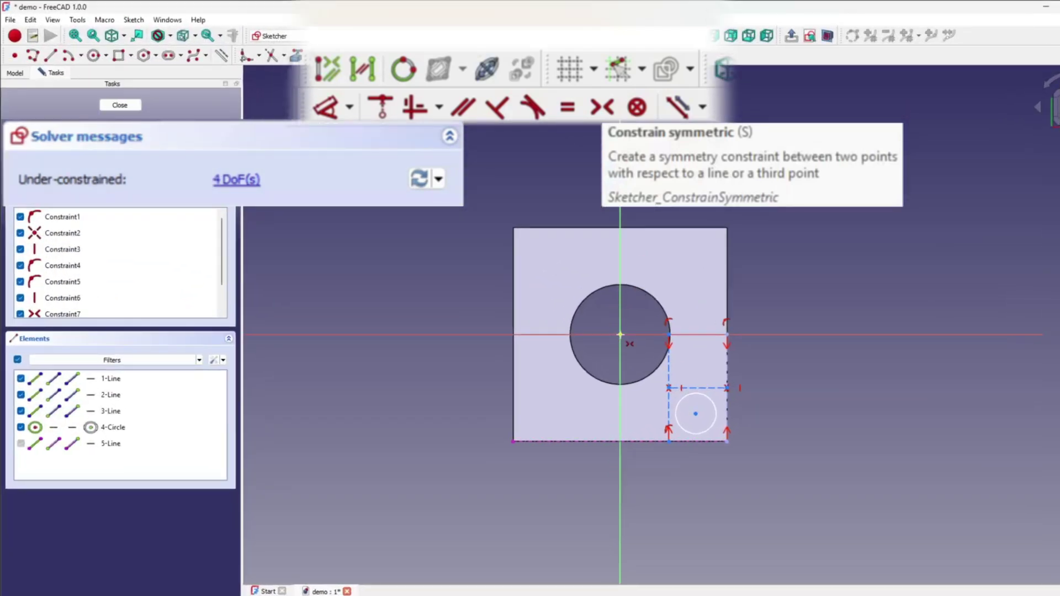
Step: Make the corner square's vertical edge symmetric about the centre point, leaving 3 degrees of freedom
click(620, 334)
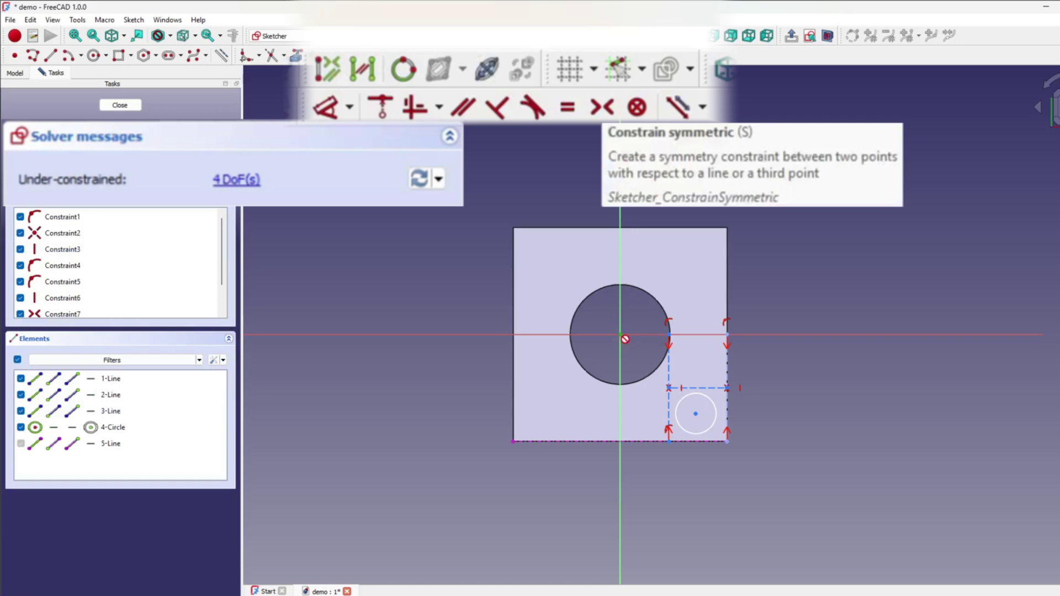
click(668, 370)
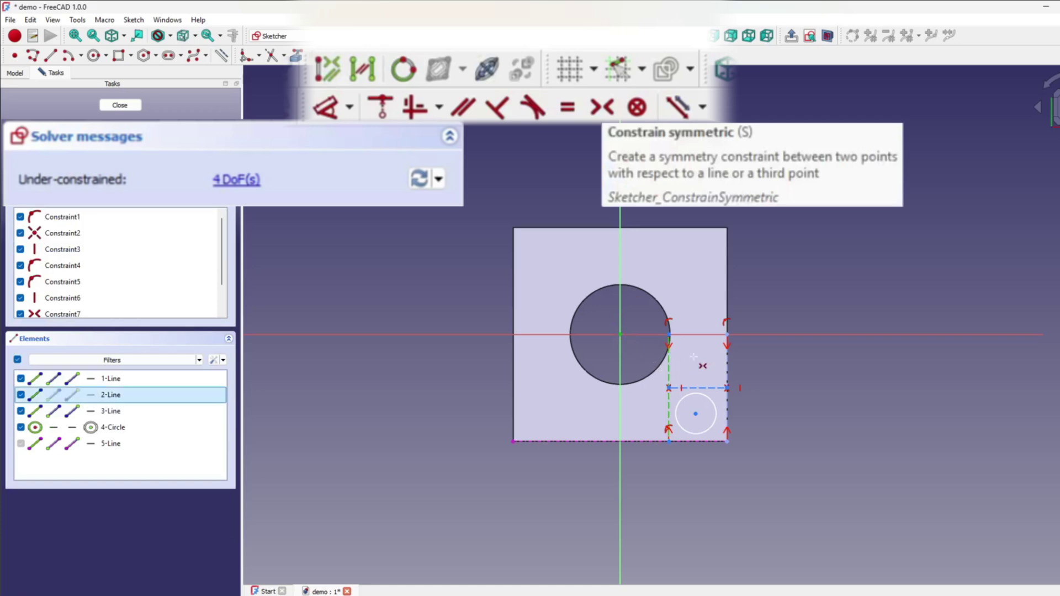
click(727, 335)
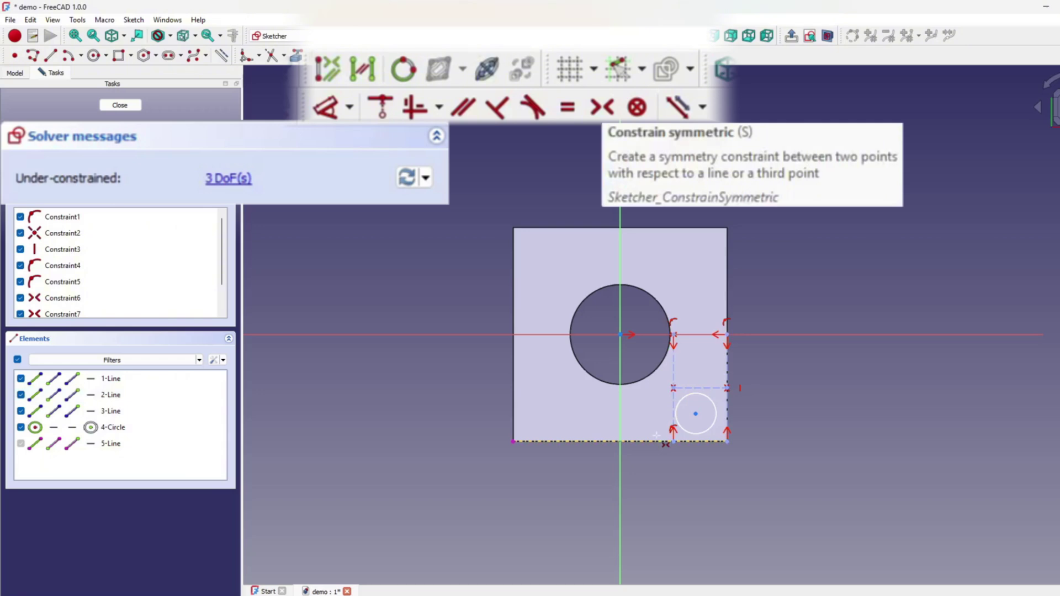
Step: Constrain the small circle's centre symmetric between the corner square's corner points
click(673, 388)
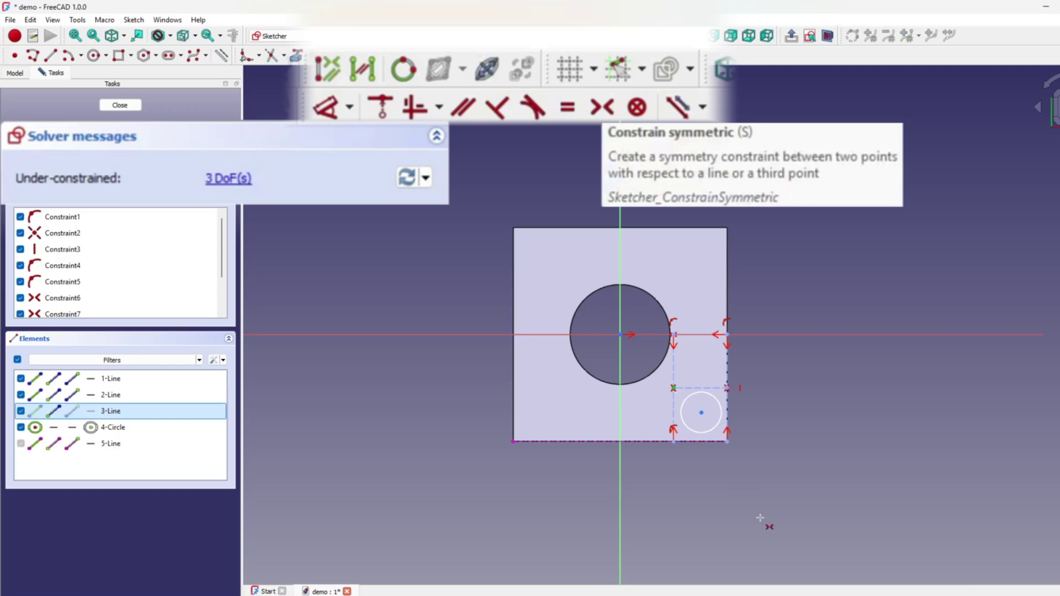
click(701, 413)
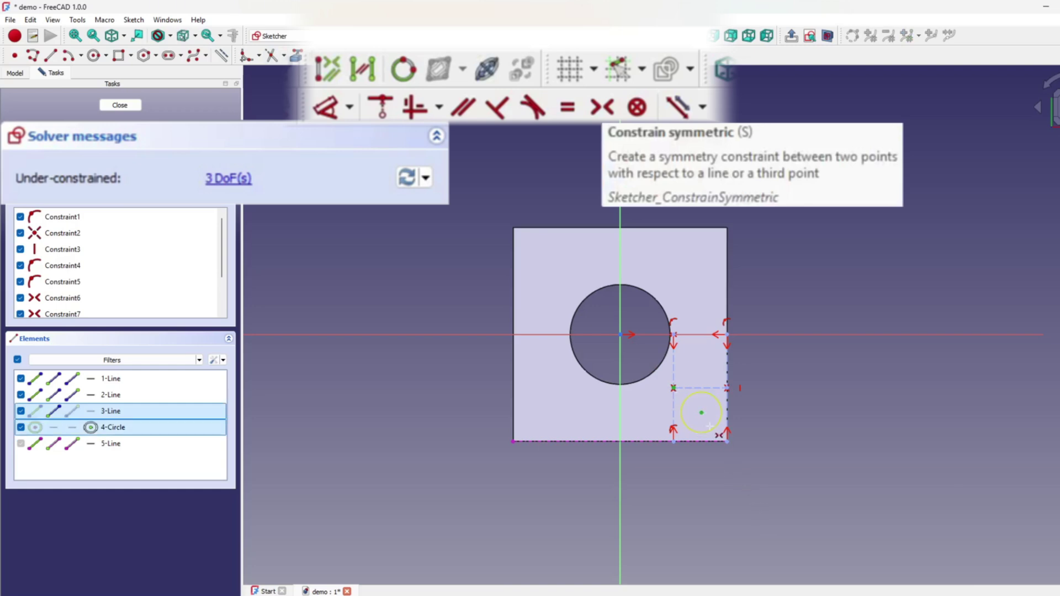
click(726, 441)
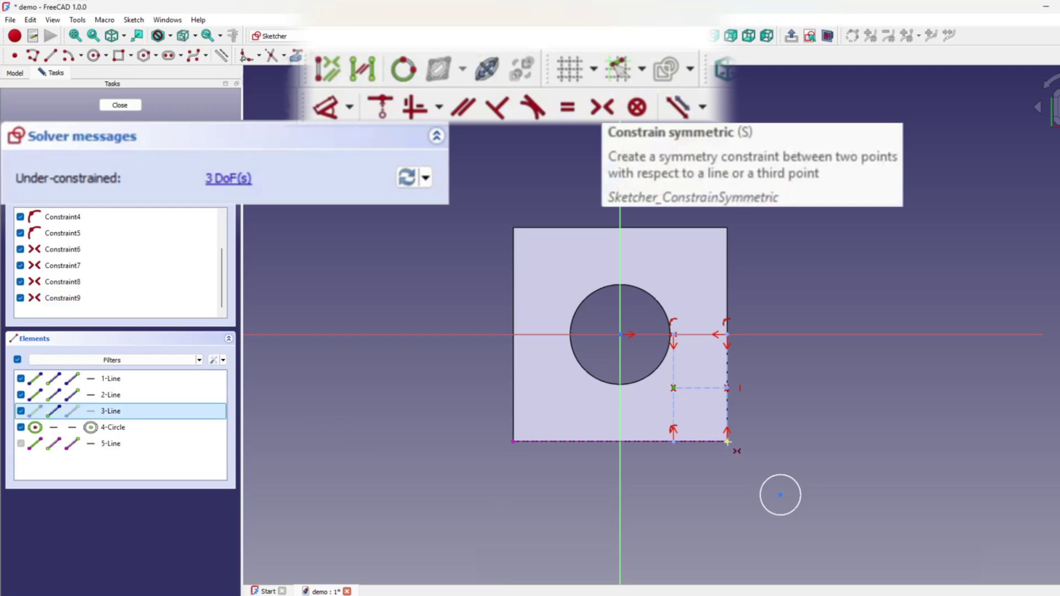
Step: Add a symmetric constraint at the plate's bottom-right corner point
click(727, 441)
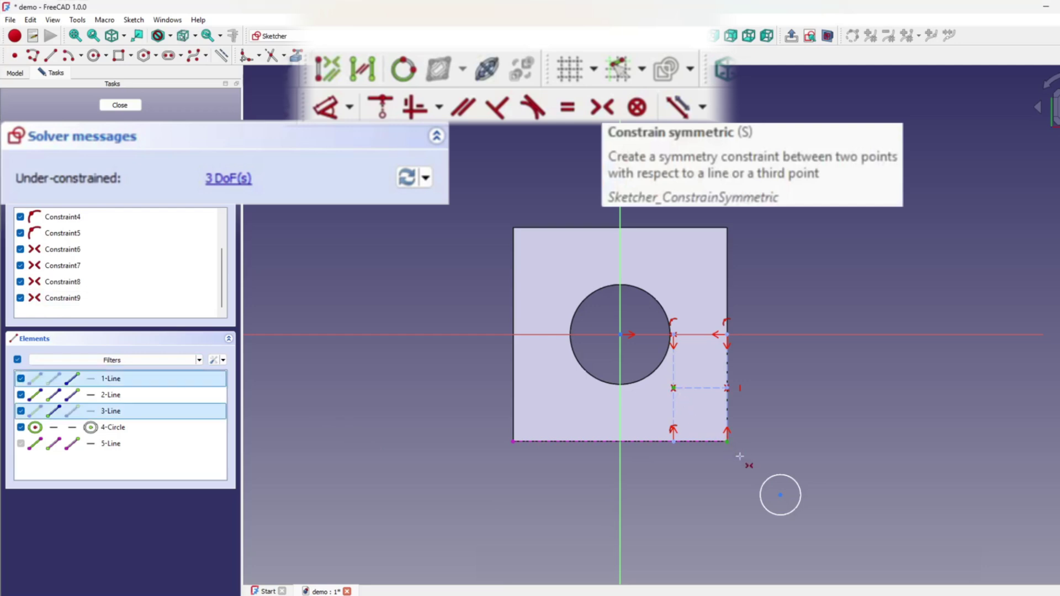
click(780, 494)
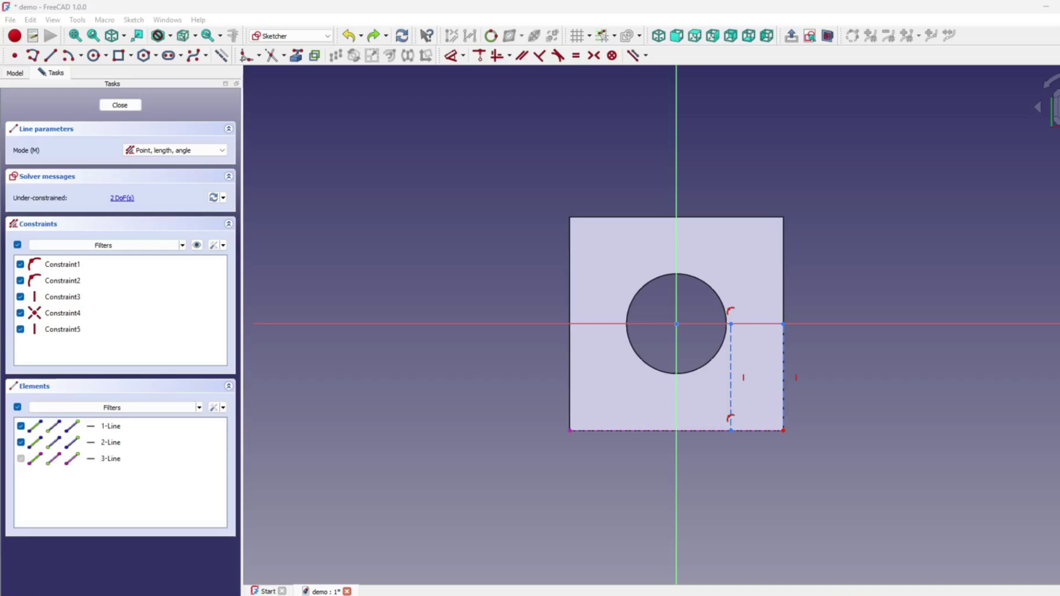
click(30, 20)
click(55, 291)
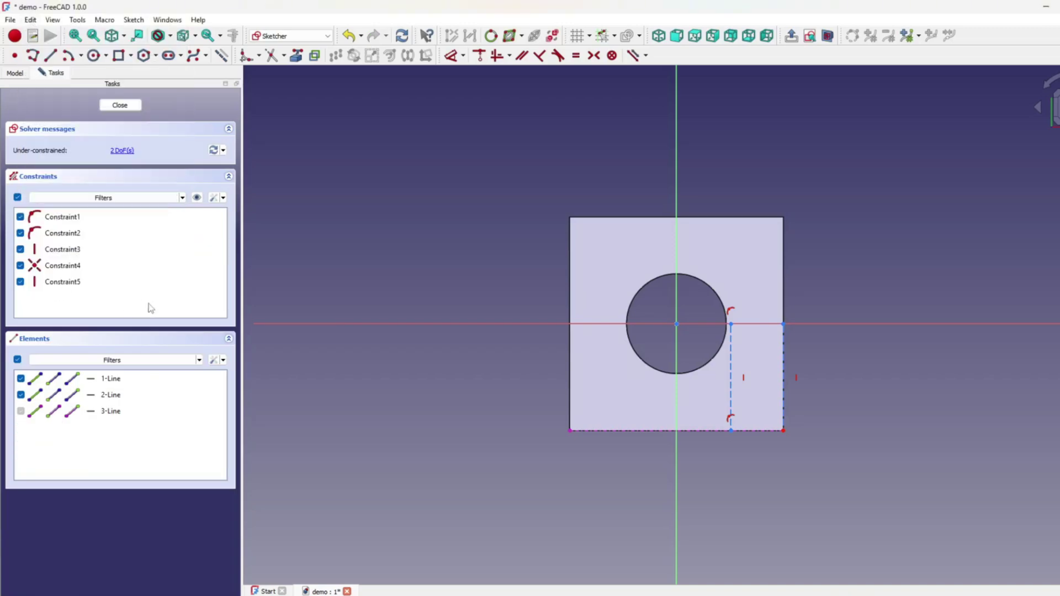
click(335, 393)
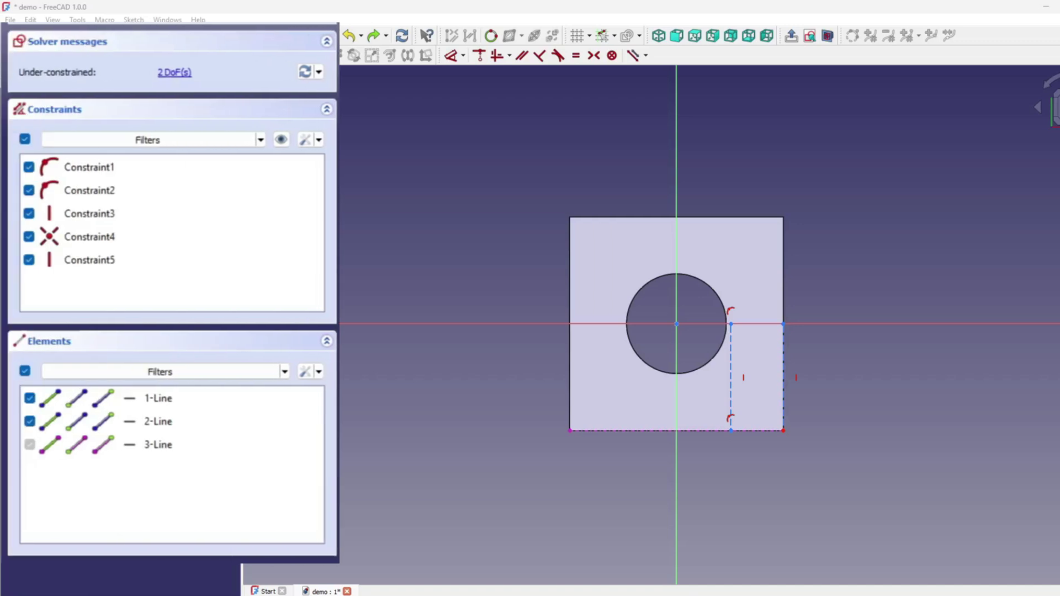
Step: Draw a horizontal construction line from the vertical line to the plate's right edge
click(736, 377)
click(783, 378)
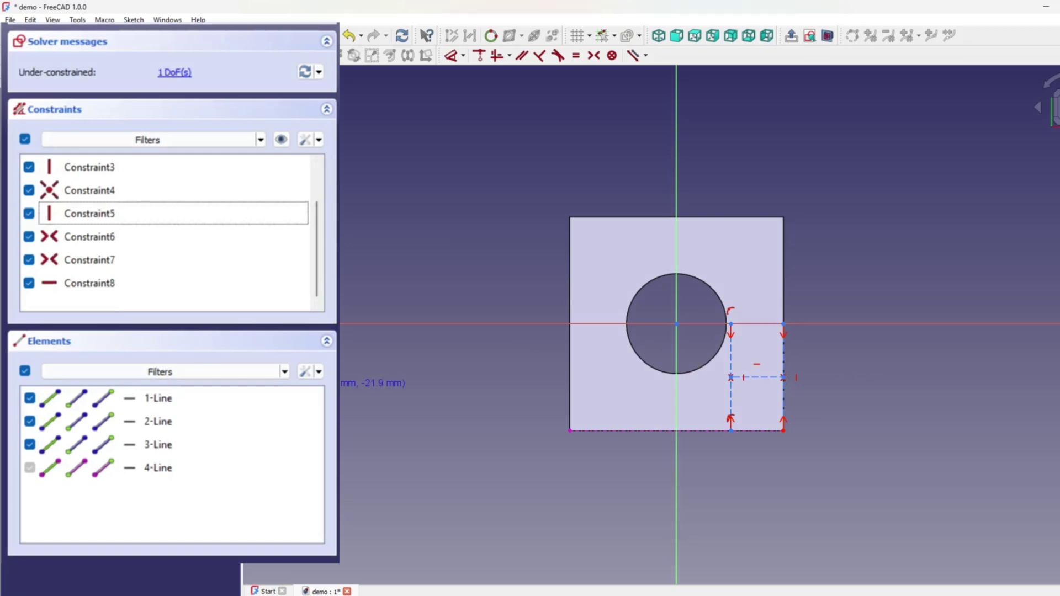
click(730, 324)
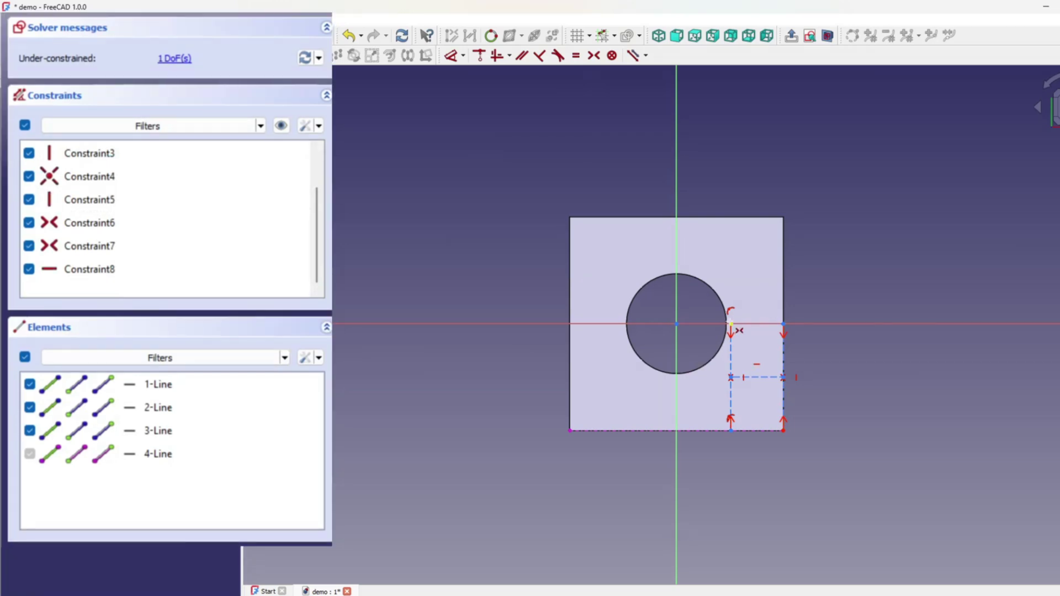
Step: Constrain the horizontal line to the corner point, then delete the redundant Constraint8
click(762, 377)
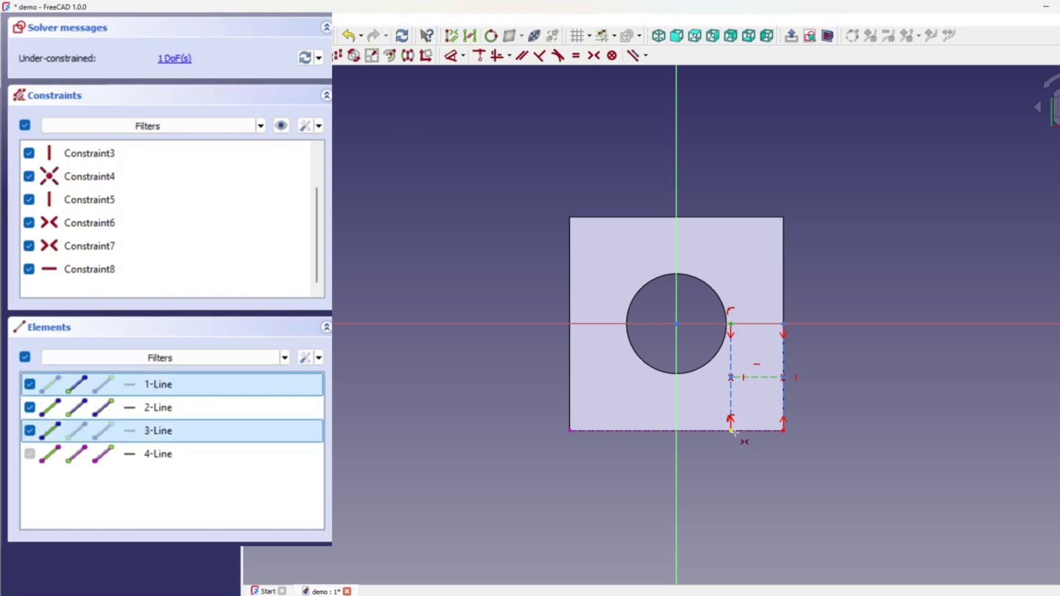
click(732, 431)
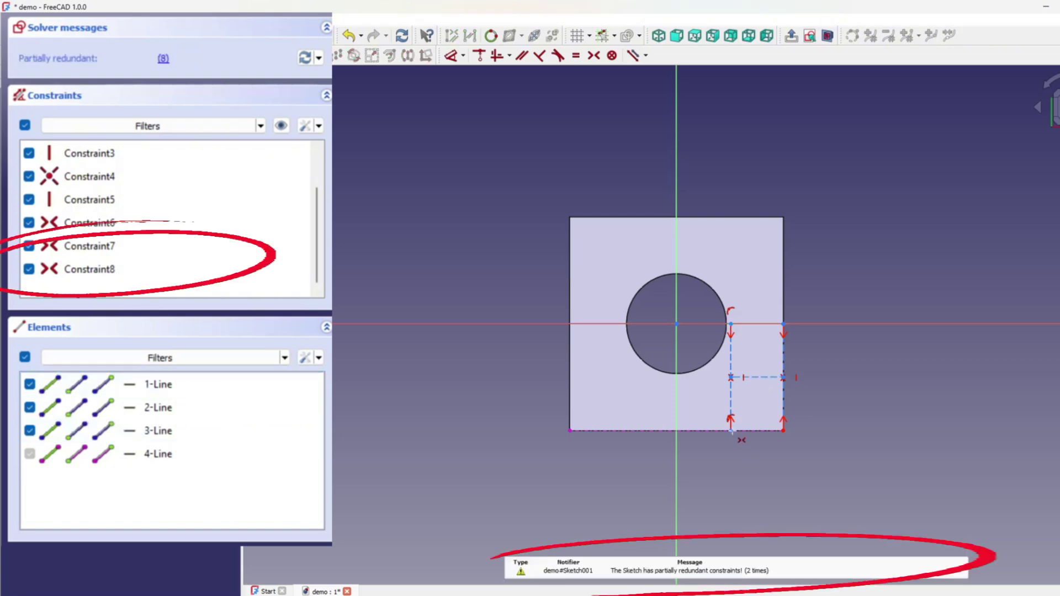
click(93, 273)
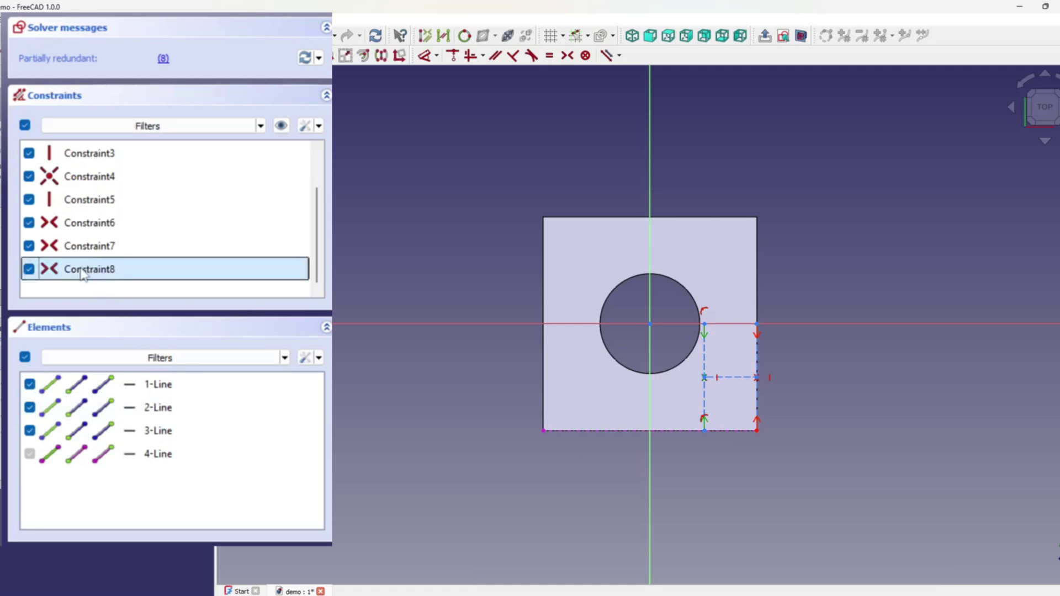
key(Delete)
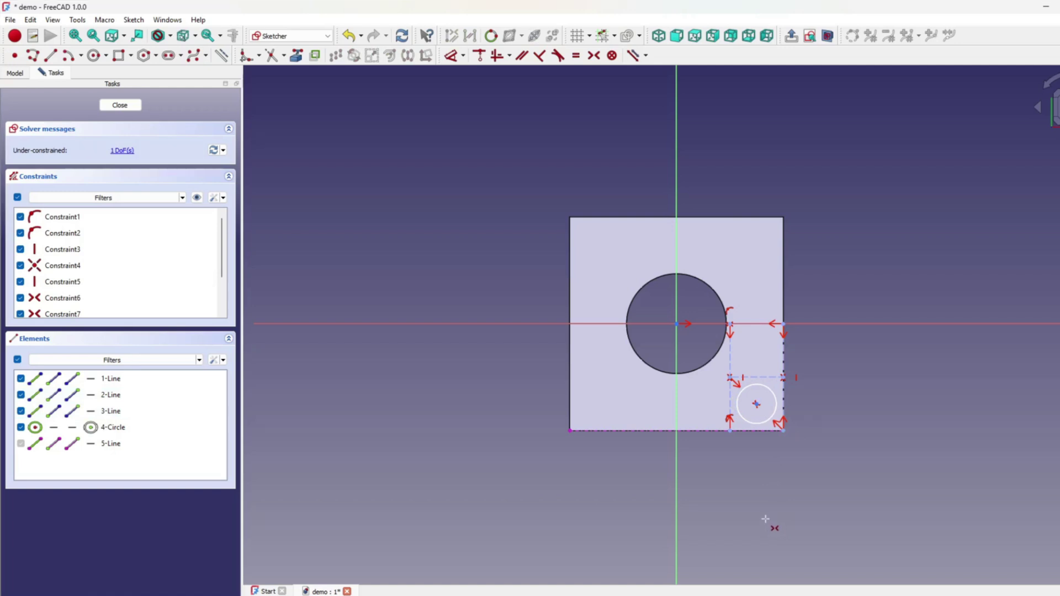
Step: Give the small corner circle a 15 mm diameter constraint, then show the model tree
click(451, 56)
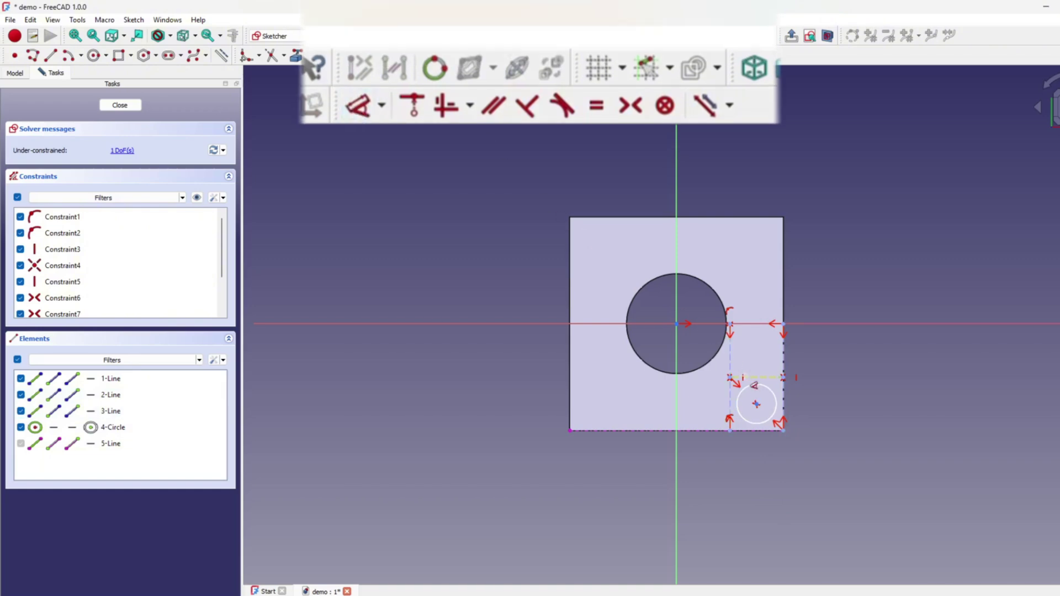
click(767, 387)
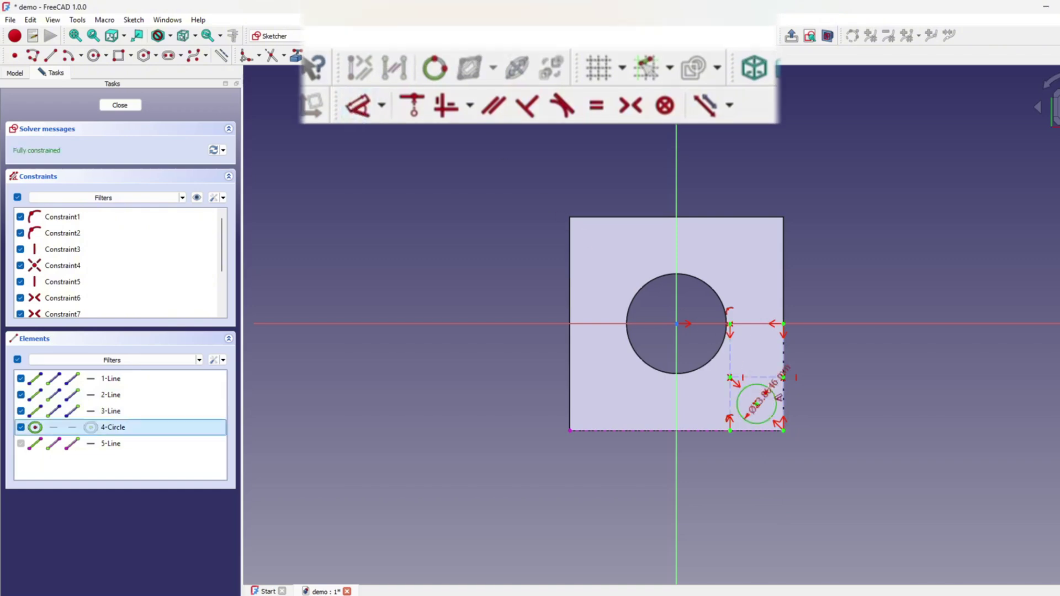
click(825, 375)
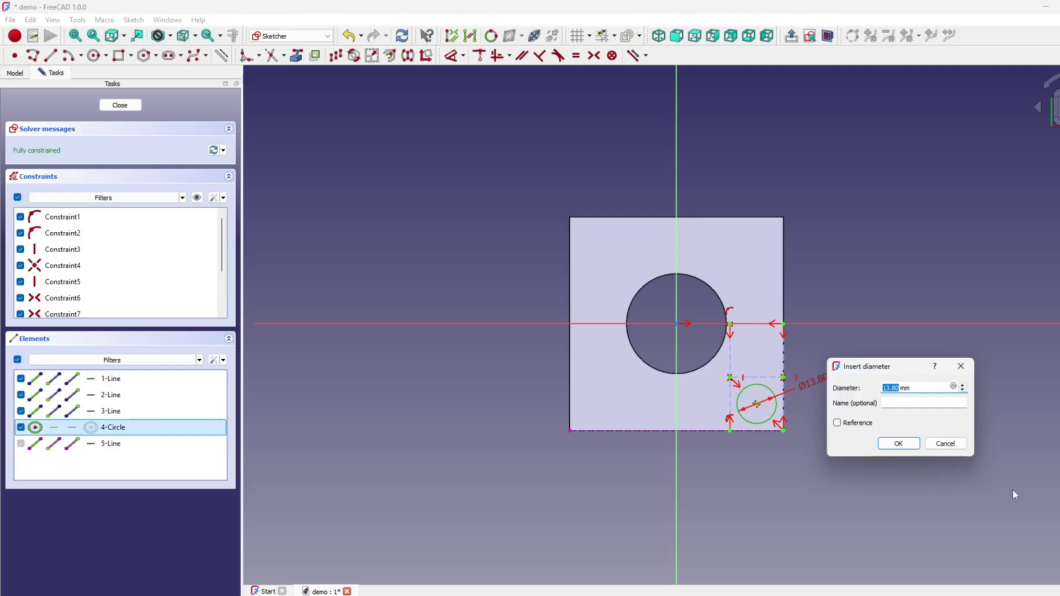
text(15)
key(Return)
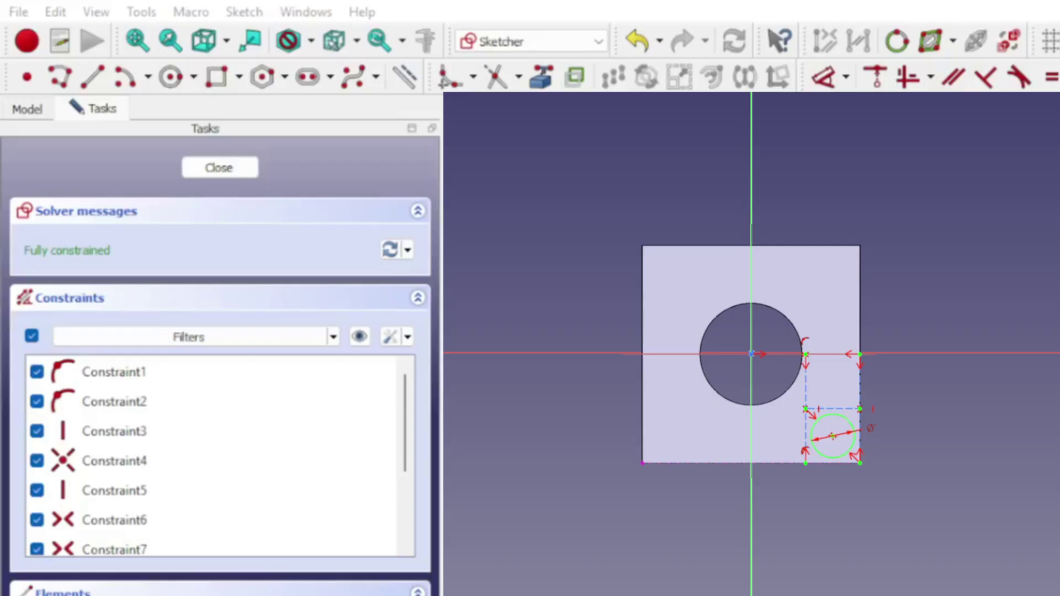
click(29, 109)
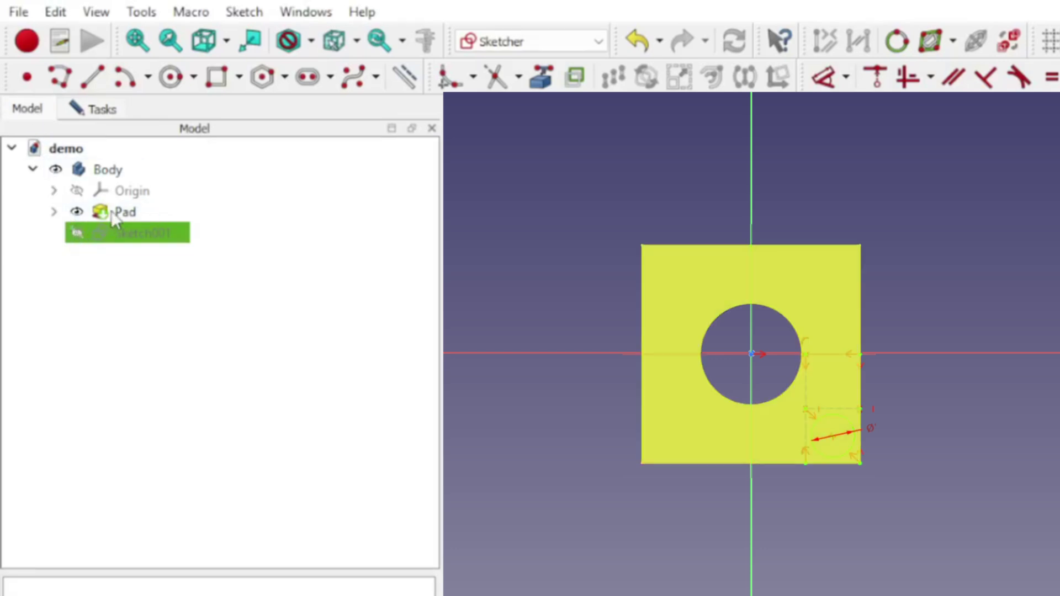
Step: Hide the Pad solid and close the sketch editor
click(131, 214)
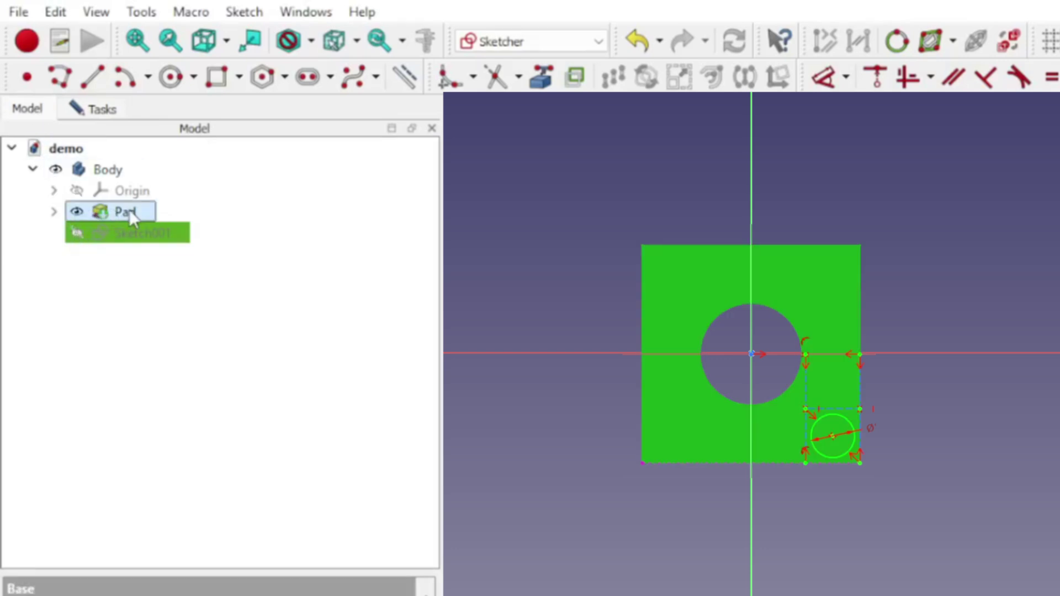
click(76, 212)
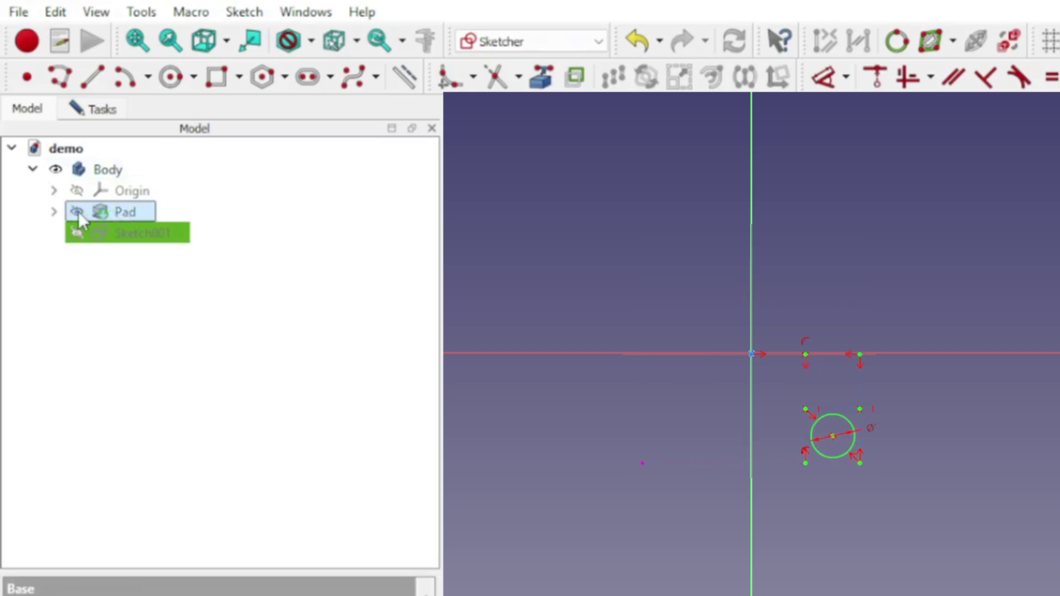
click(93, 113)
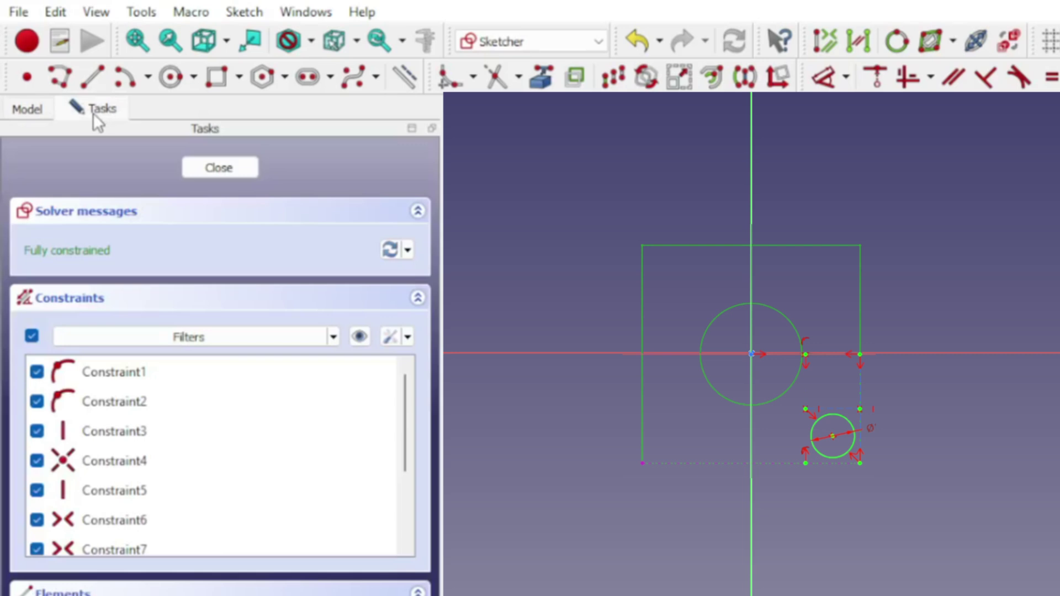
click(216, 167)
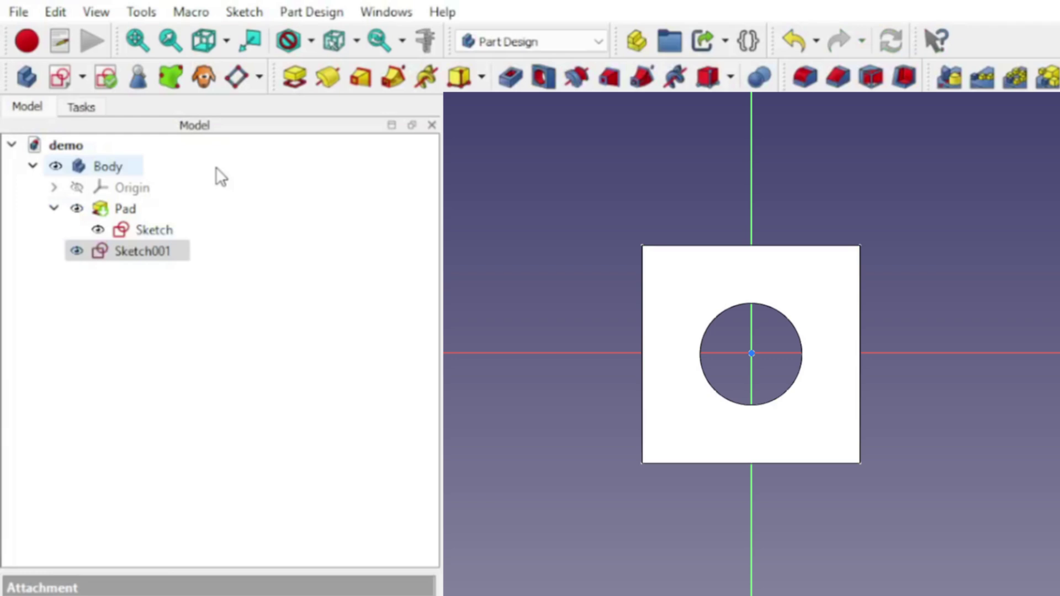
Step: Reopen Sketch001, expand Pad to show its base sketch, then exit Sketch001
double_click(143, 251)
click(77, 212)
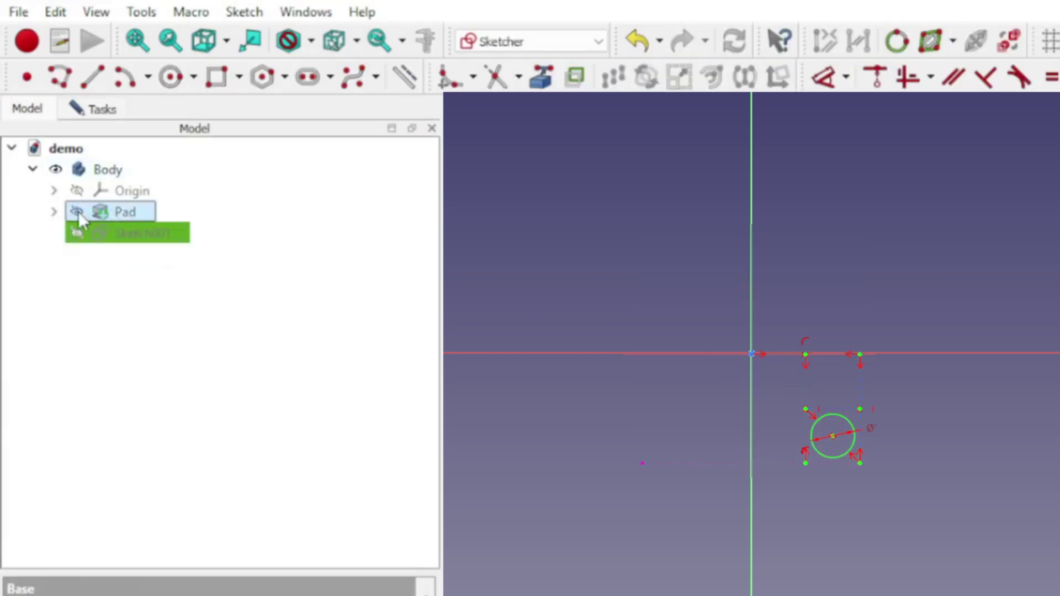
click(54, 212)
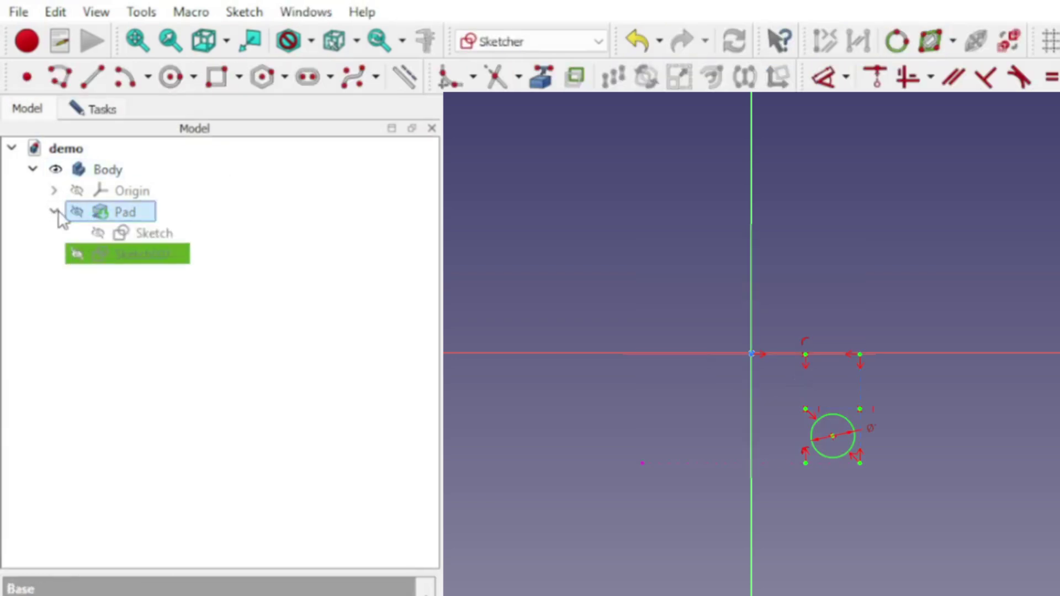
click(98, 232)
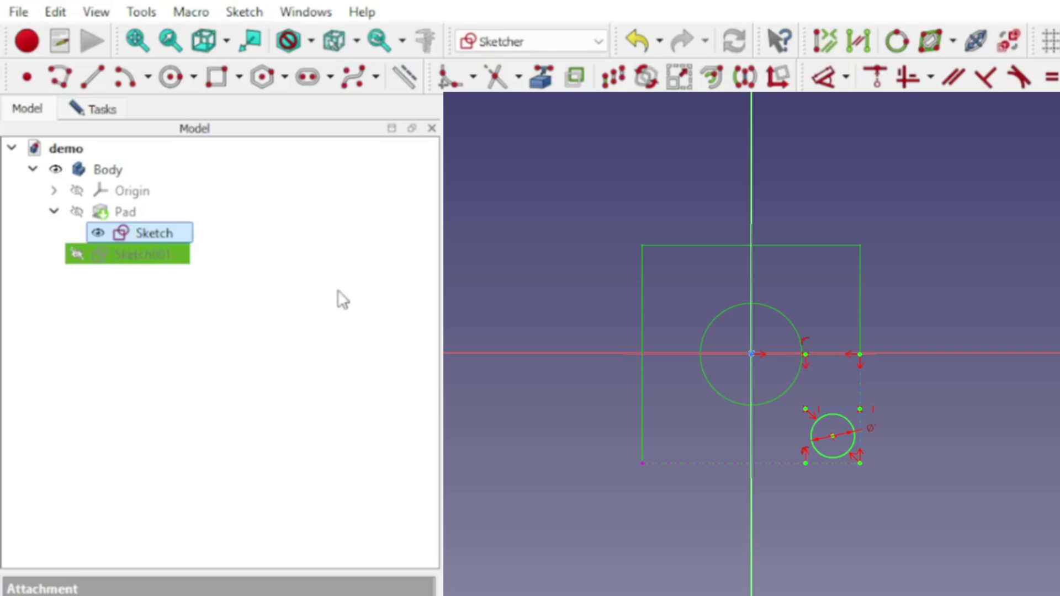
key(Escape)
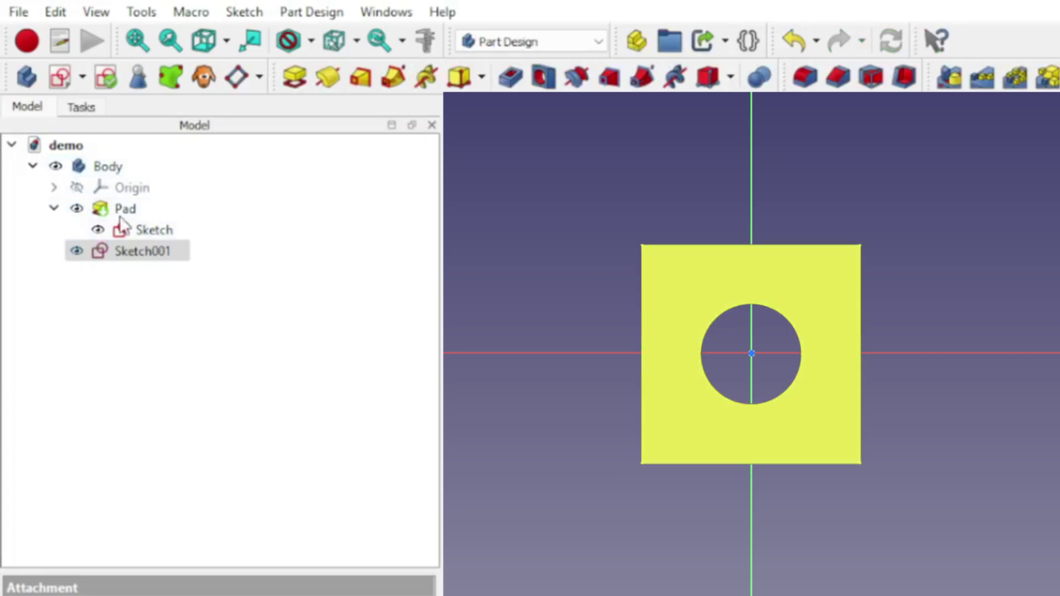
click(78, 208)
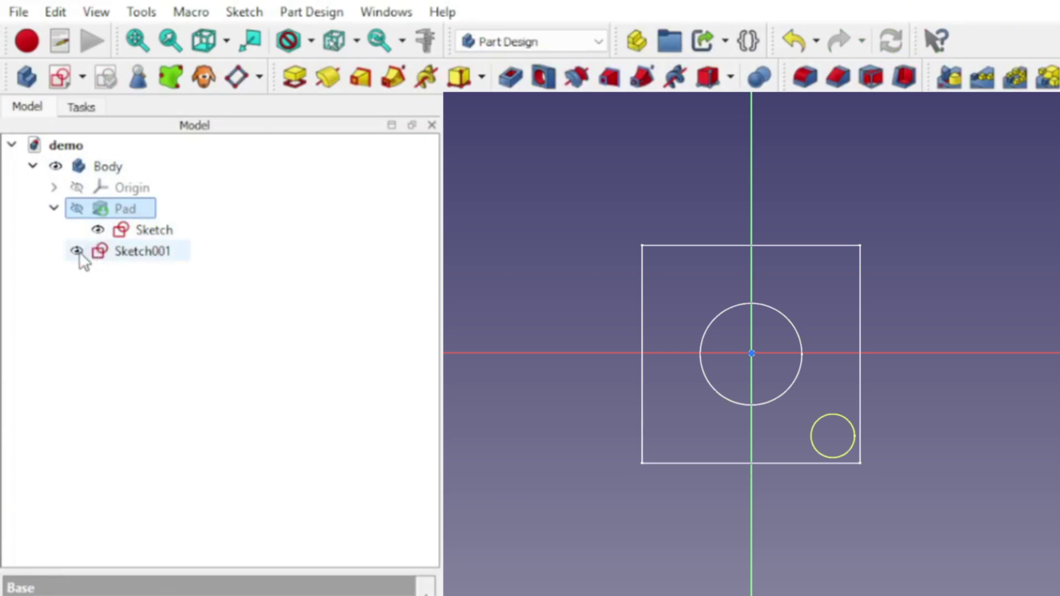
click(99, 230)
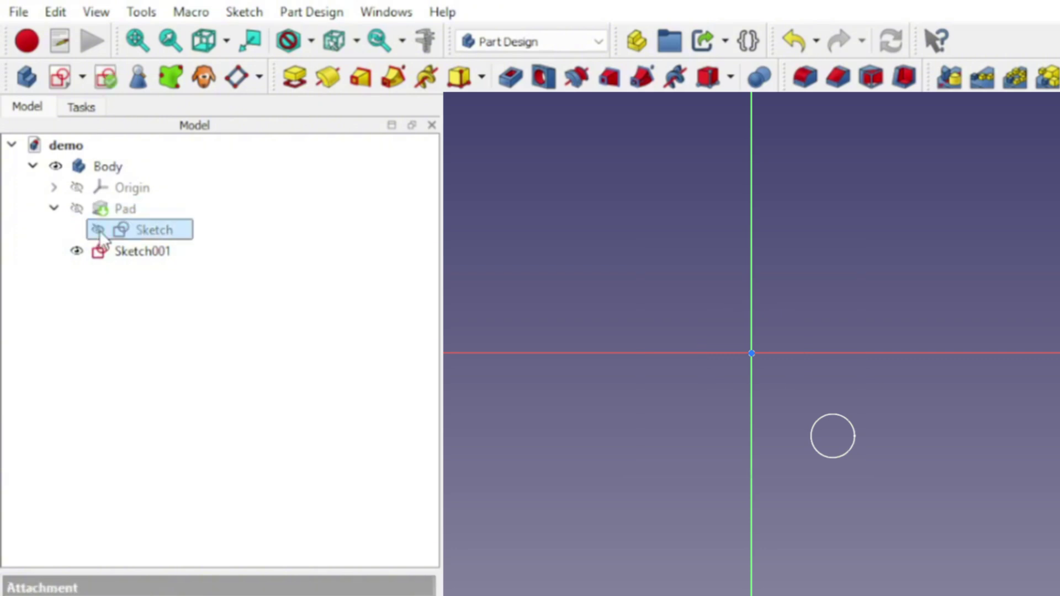
click(98, 230)
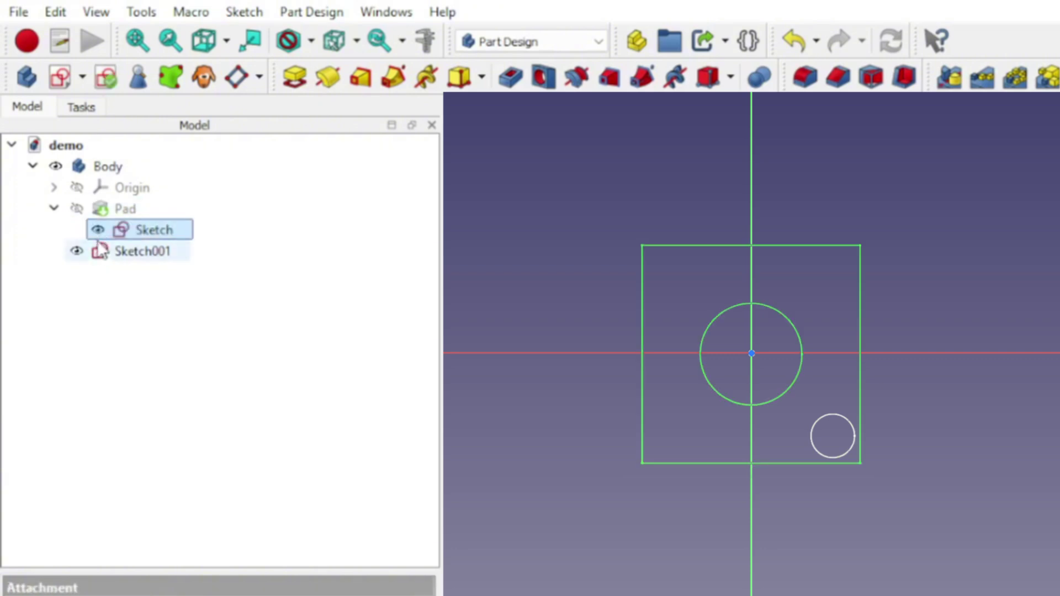
click(76, 251)
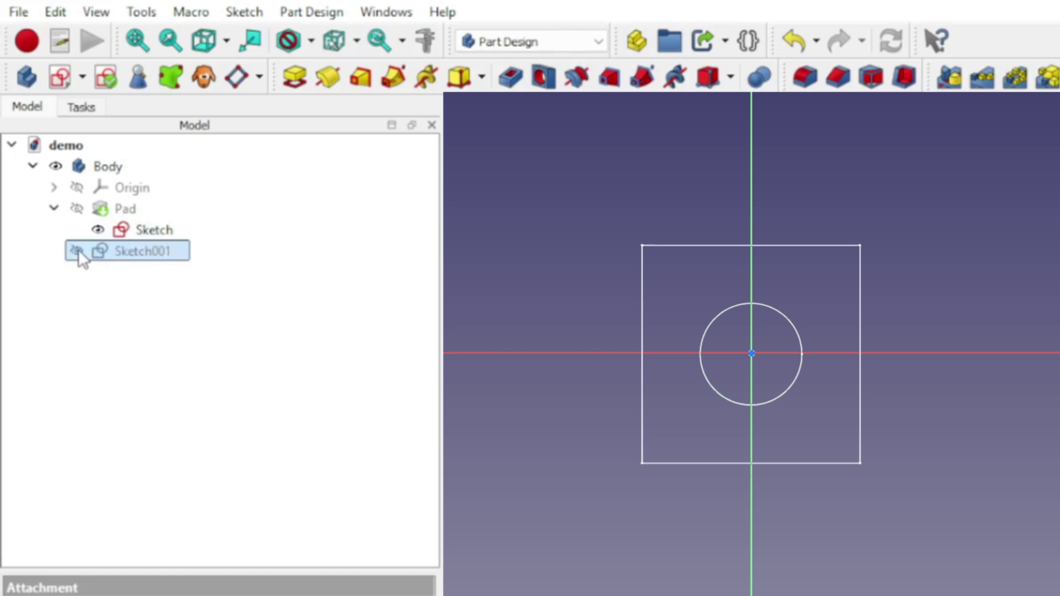
click(77, 251)
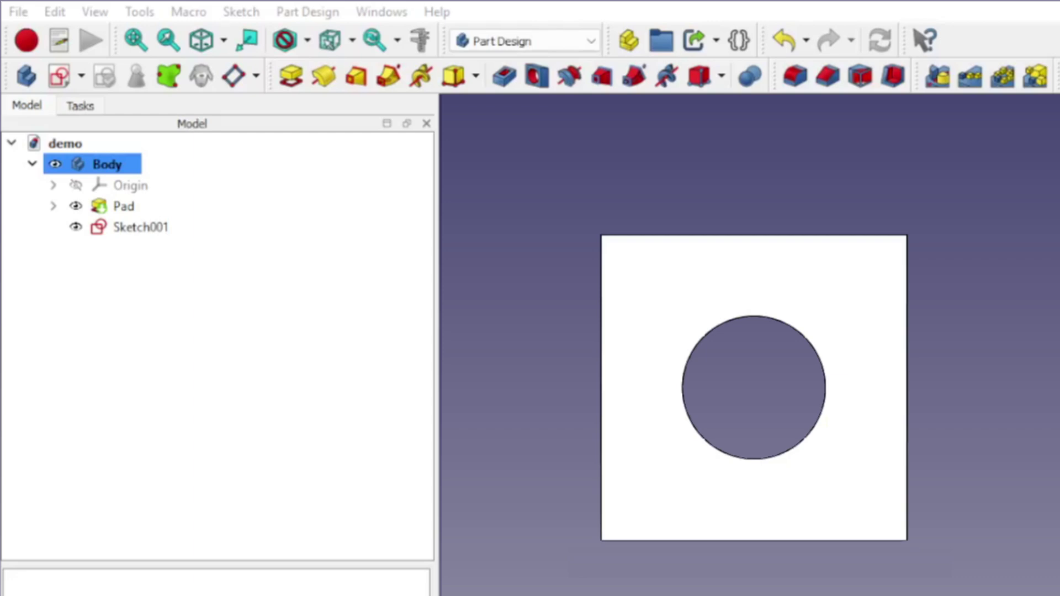
Step: Create a Pocket from Sketch001, the small corner-circle sketch
click(142, 231)
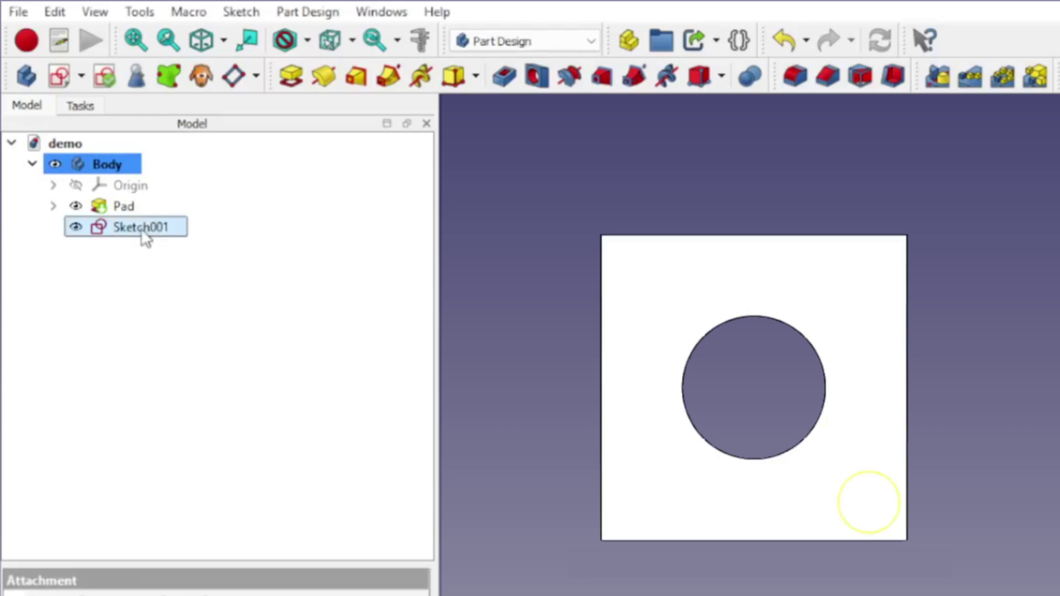
click(505, 77)
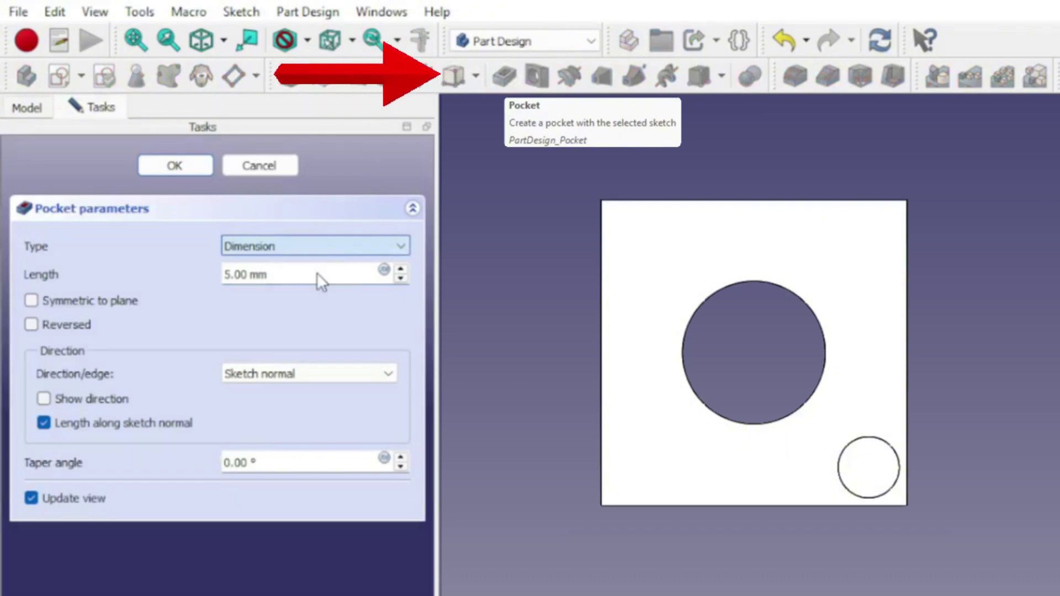
Step: Cycle the pocket type through Through all, Up to face, Two dimensions, Up to shape, ending on To first
key(Down)
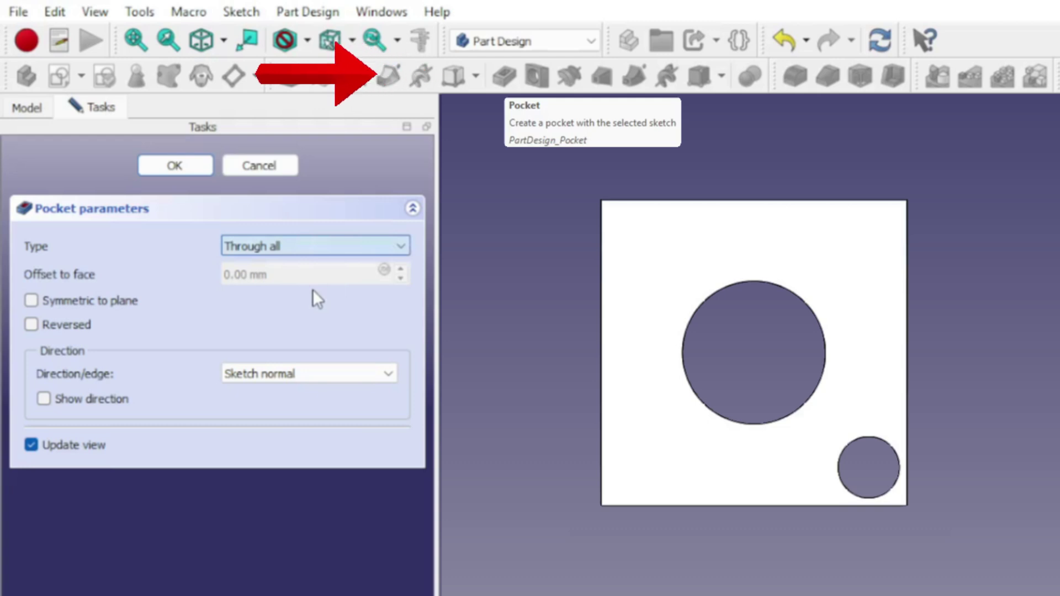
key(Down)
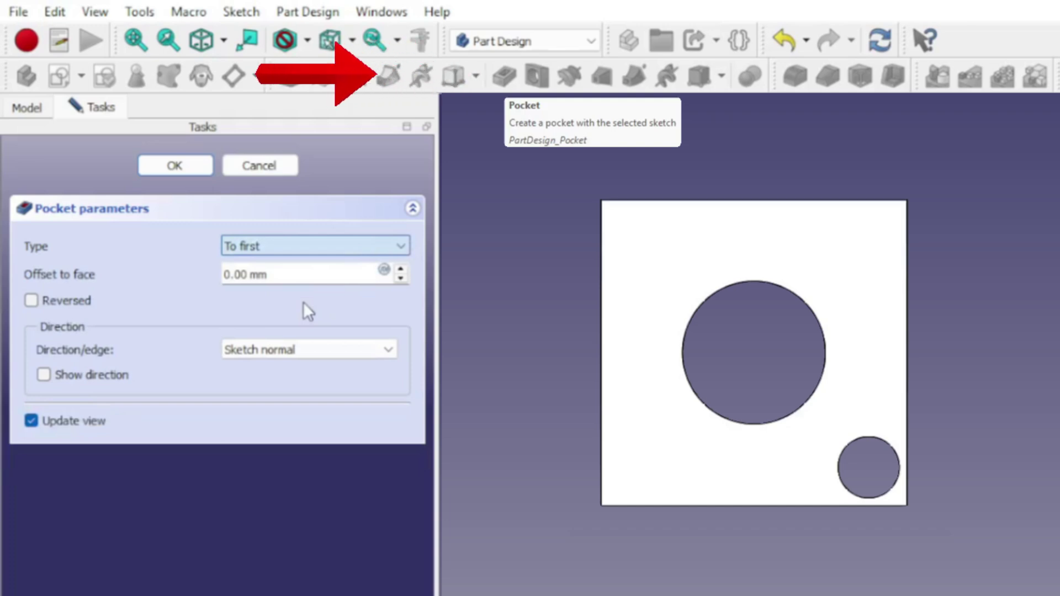
key(Down)
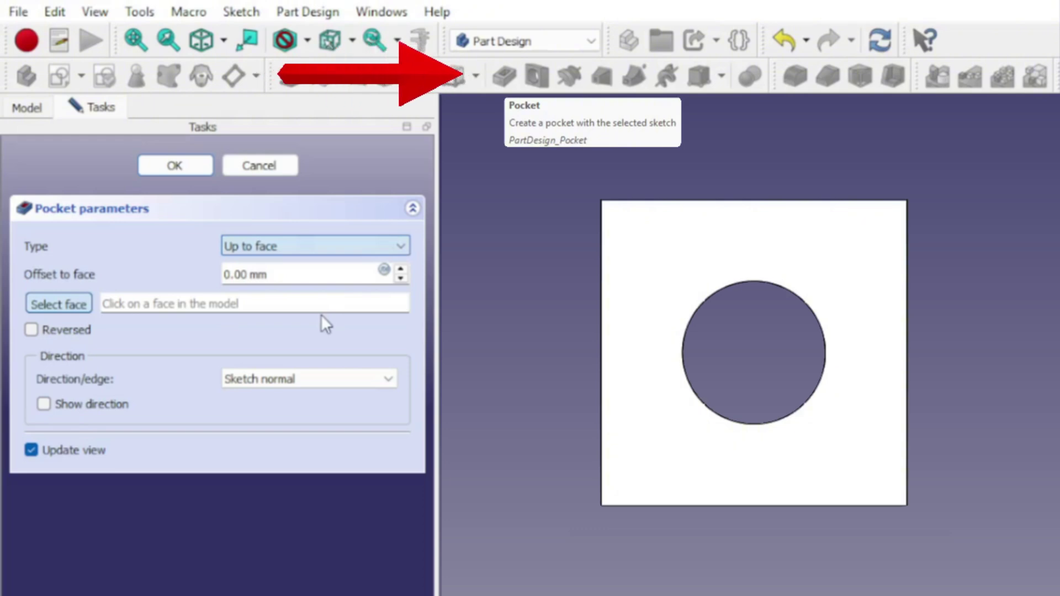
key(Down)
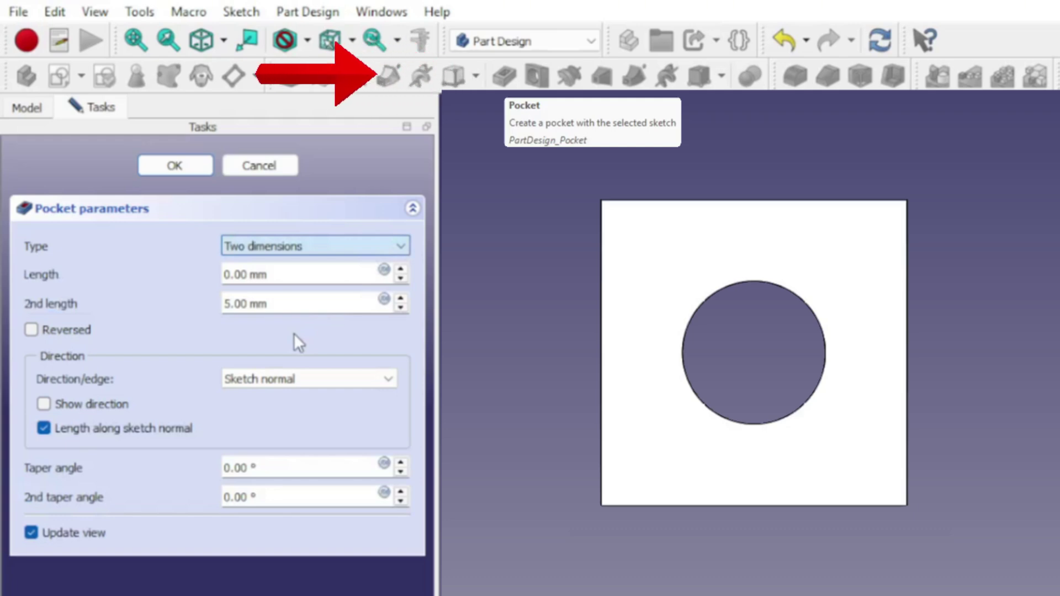
key(Down)
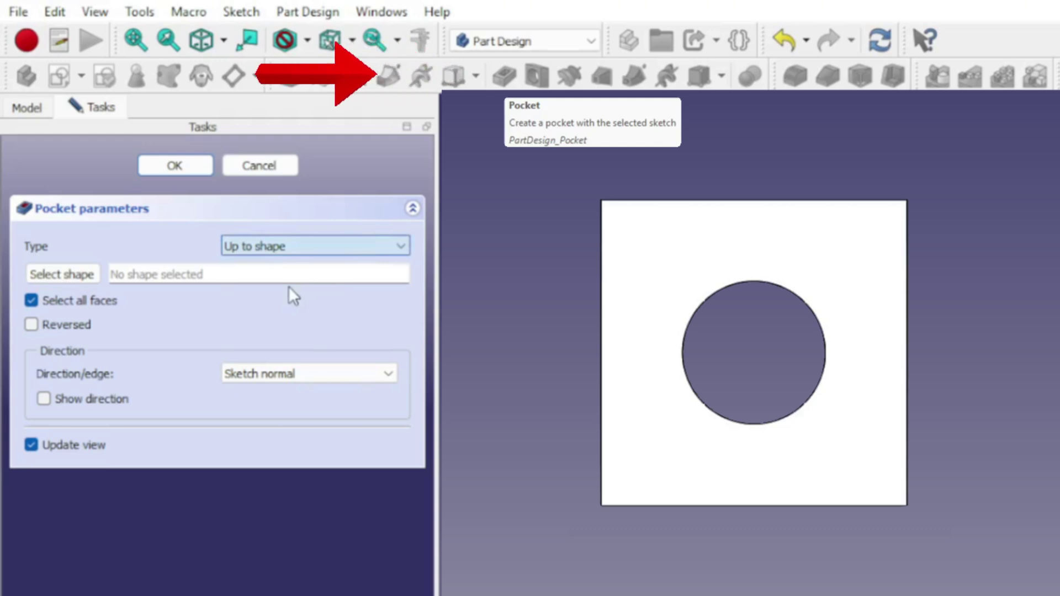
key(Up)
key(Up)
key(Up)
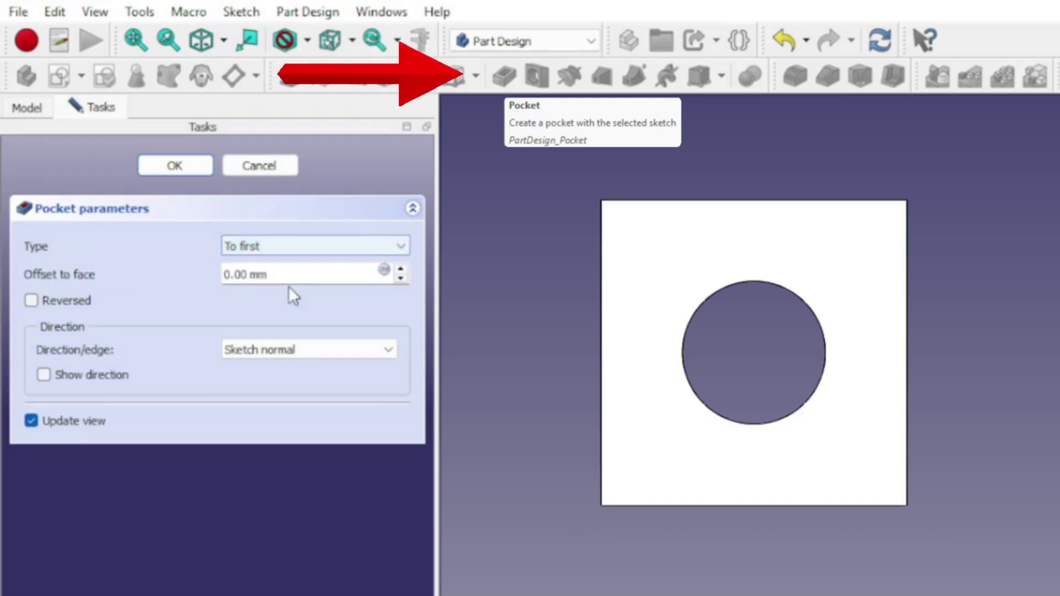
Step: Confirm the pocket to cut the corner hole and orbit to inspect its walls
click(174, 167)
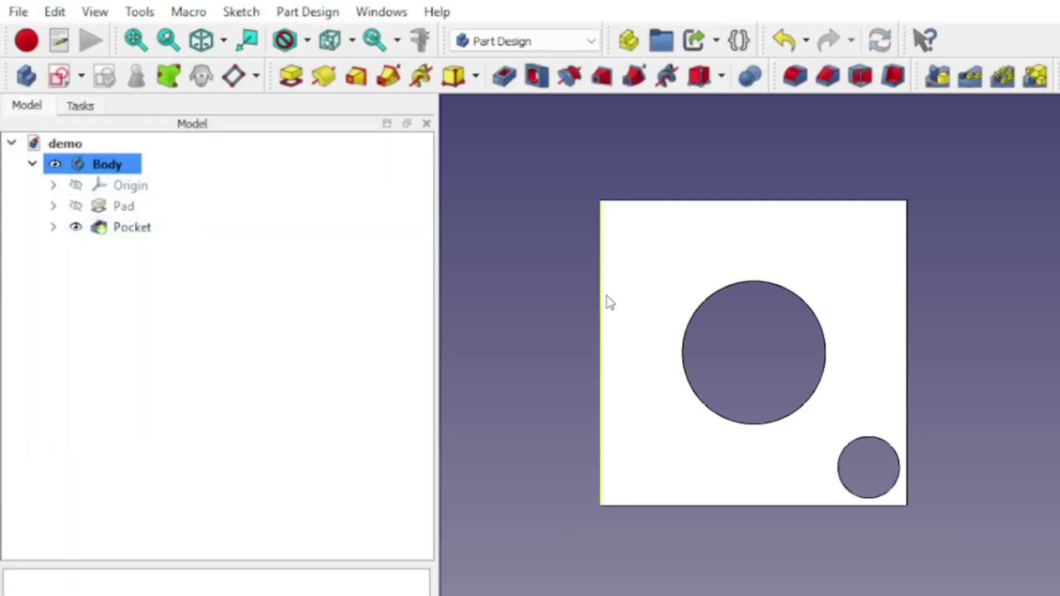
mouse_move(648, 364)
middle_down()
mouse_move(643, 447)
mouse_move(631, 345)
mouse_move(618, 317)
mouse_move(582, 307)
mouse_move(574, 336)
mouse_move(586, 369)
mouse_move(682, 379)
middle_up()
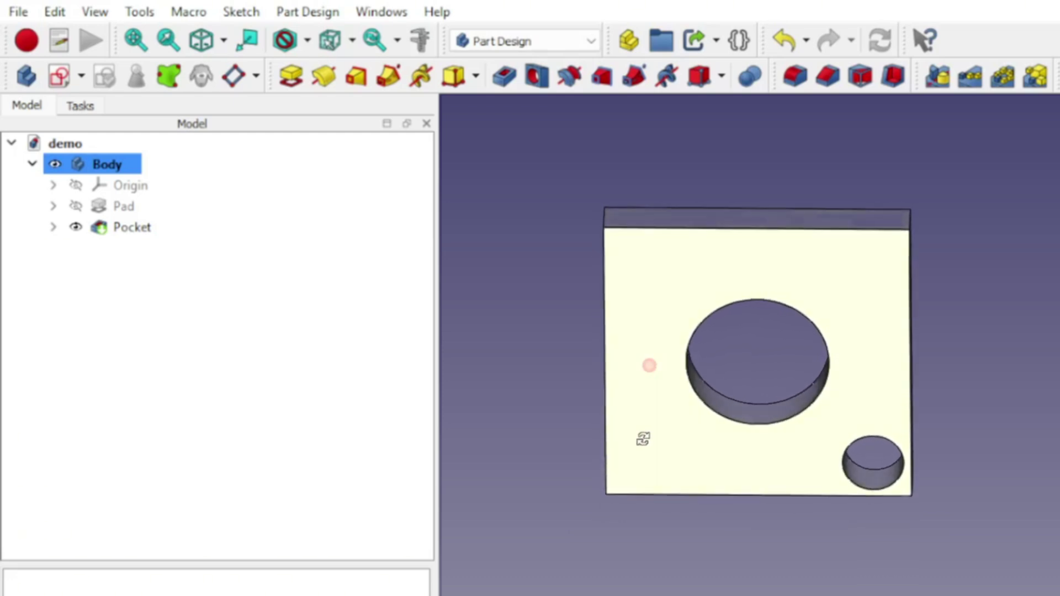
middle_drag(637, 388, 633, 366)
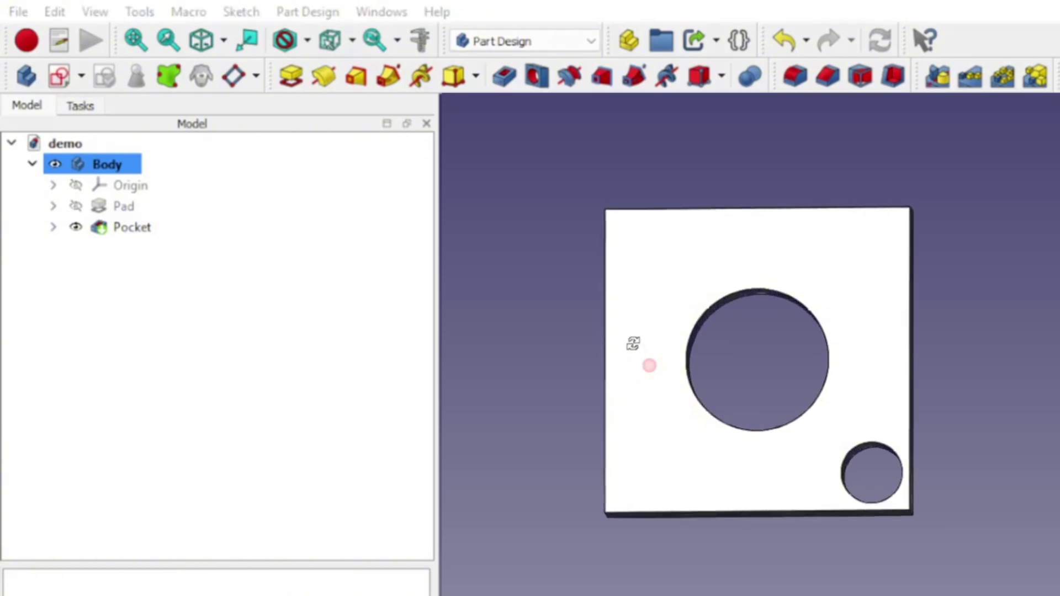
middle_drag(593, 305, 579, 308)
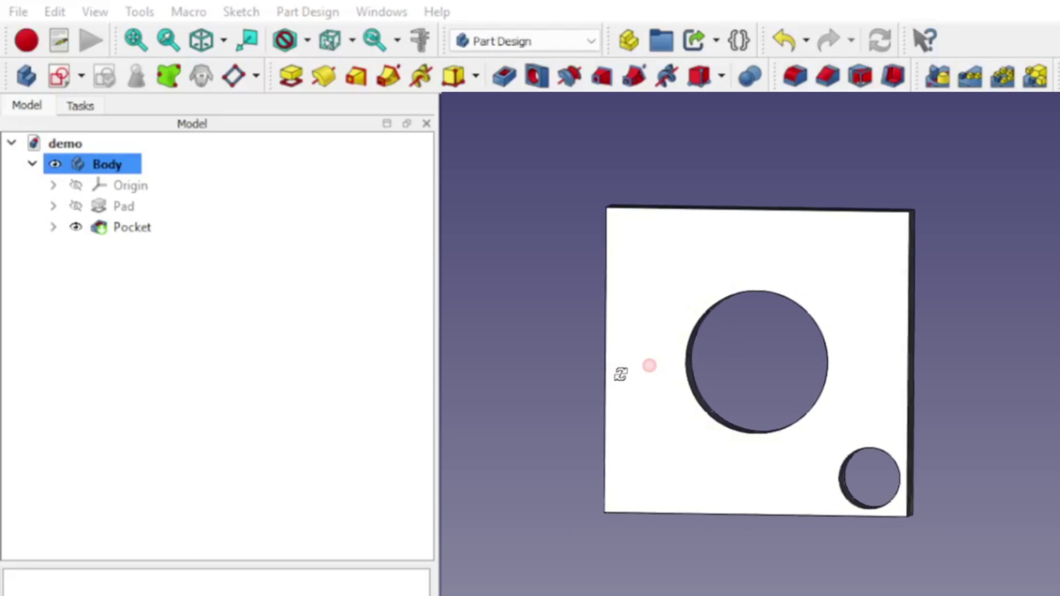
Step: Expand Pad and Pocket in the tree, then orbit to view the plate's thickness
click(53, 206)
click(53, 248)
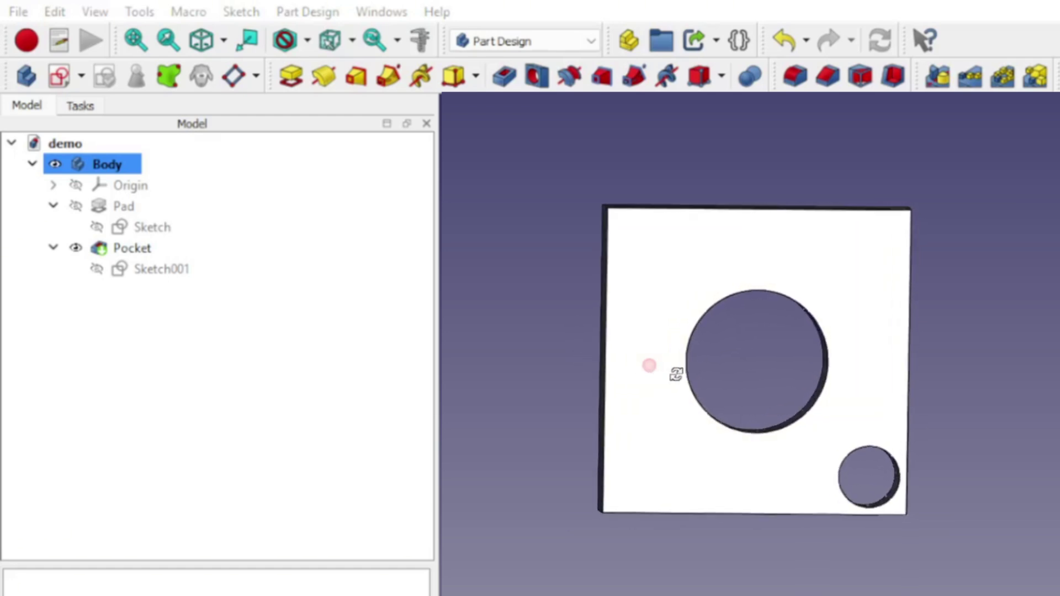
middle_drag(676, 374, 691, 328)
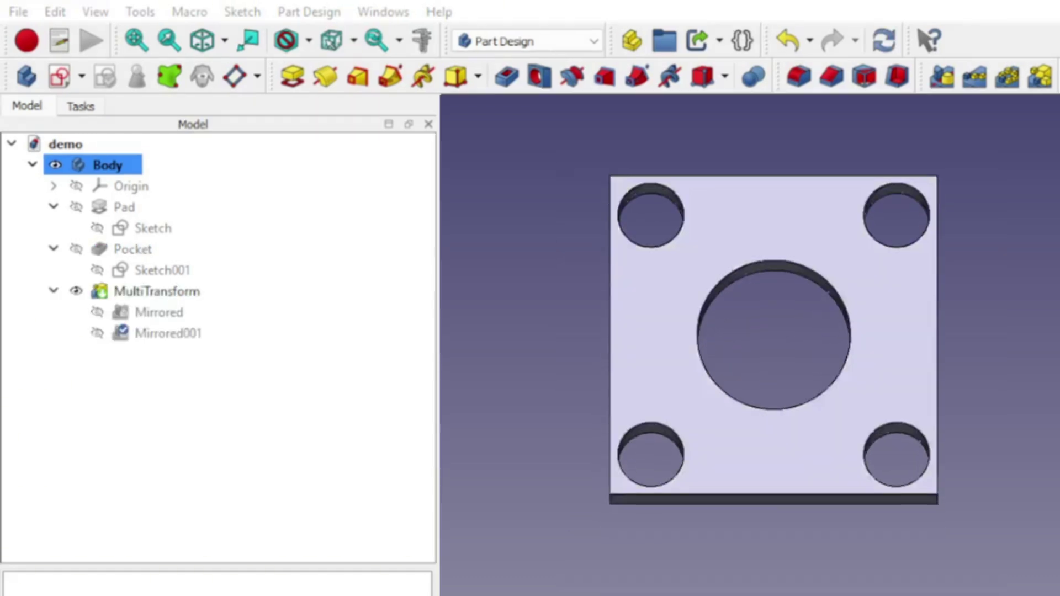
key(1)
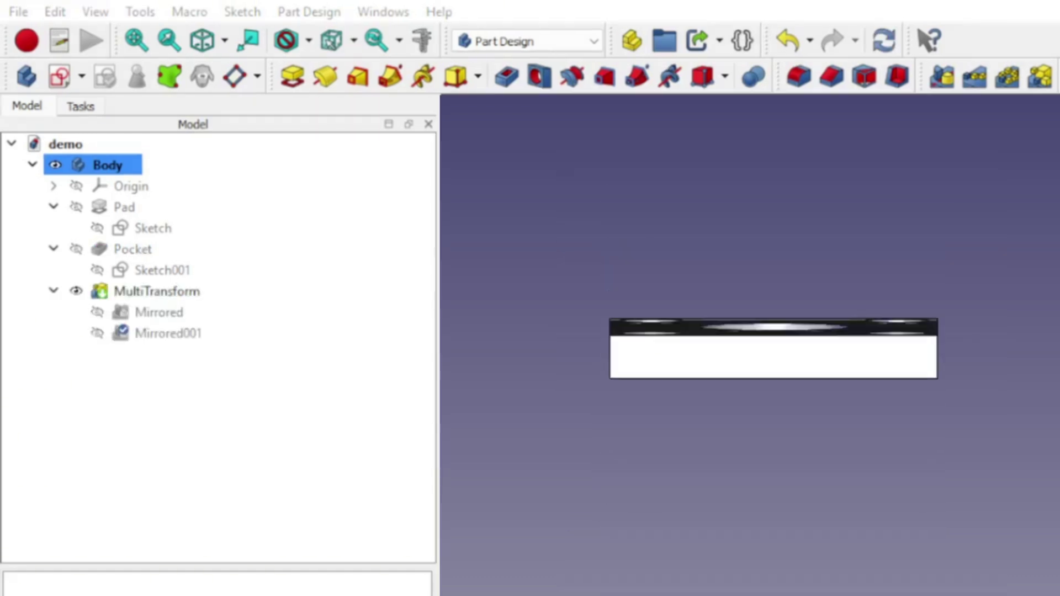
key(2)
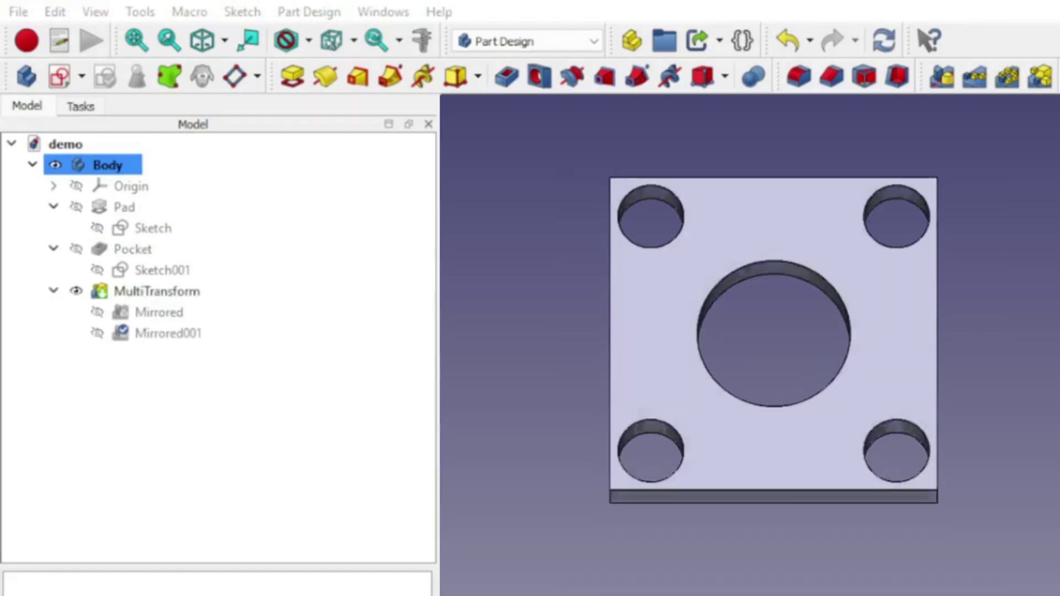
key(1)
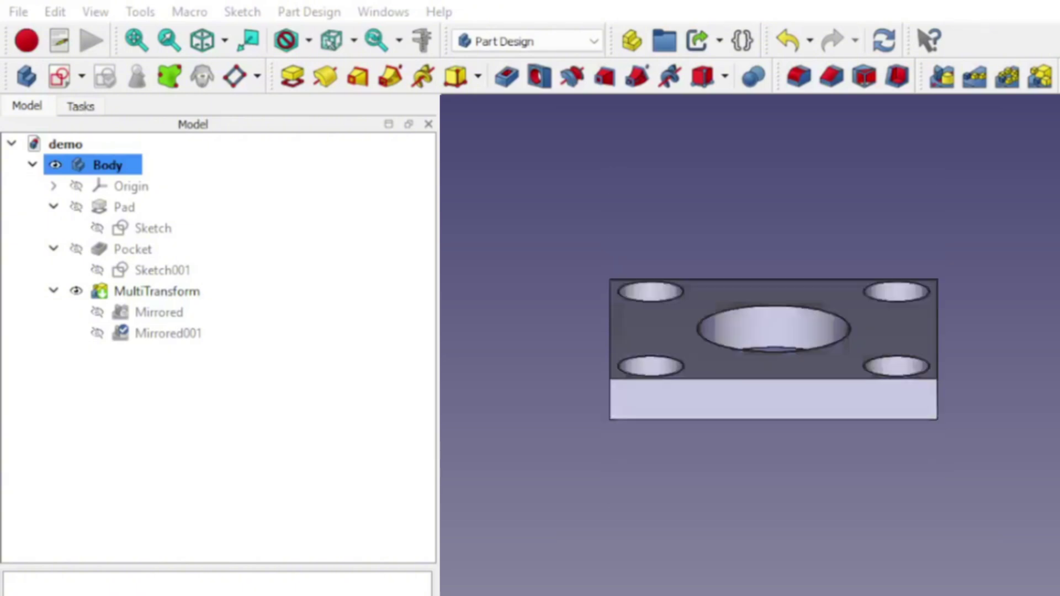
key(1)
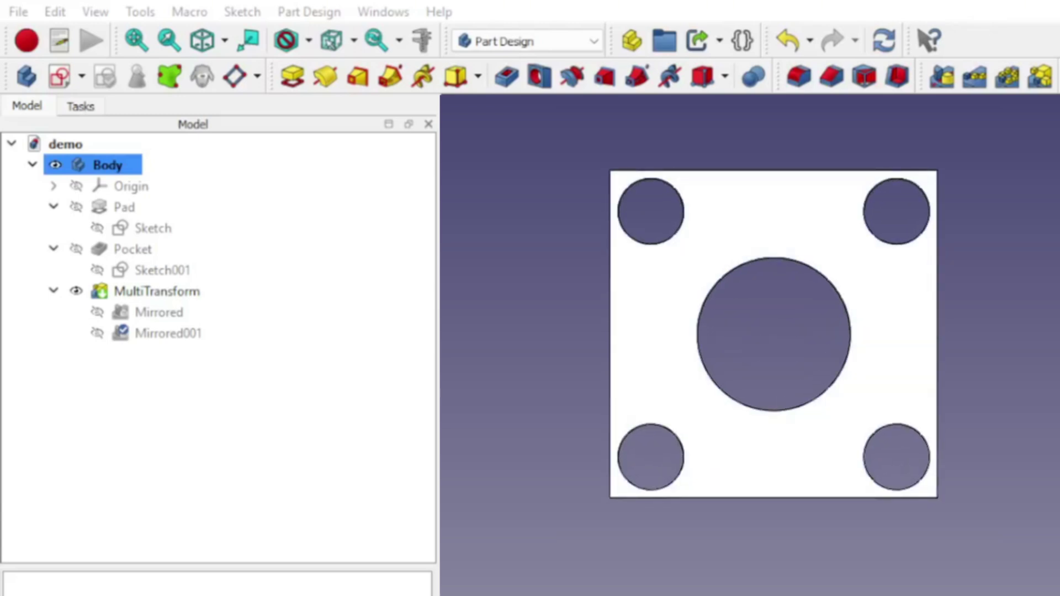
key(1)
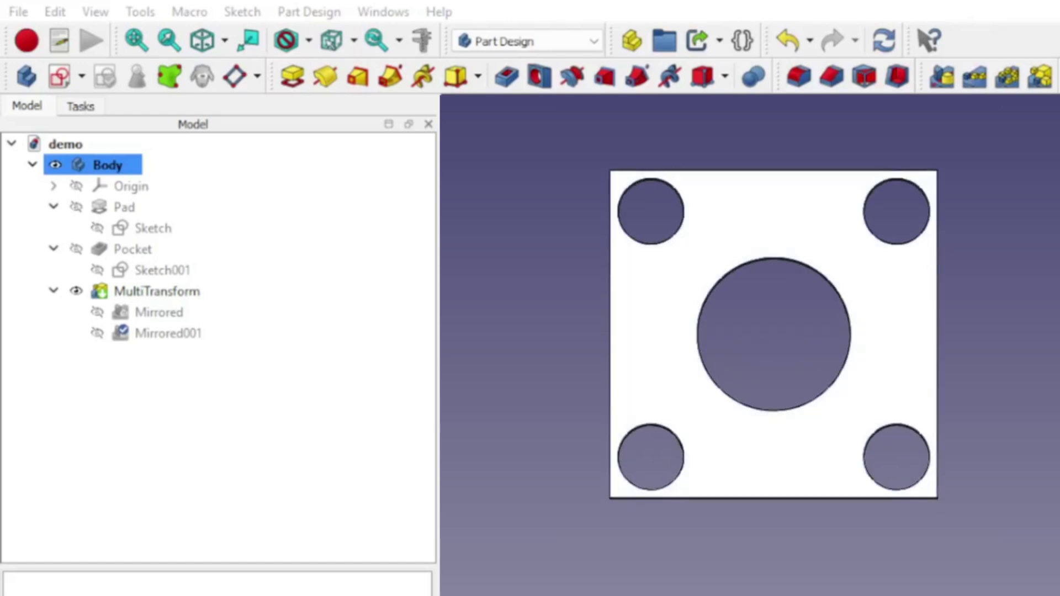
key(1)
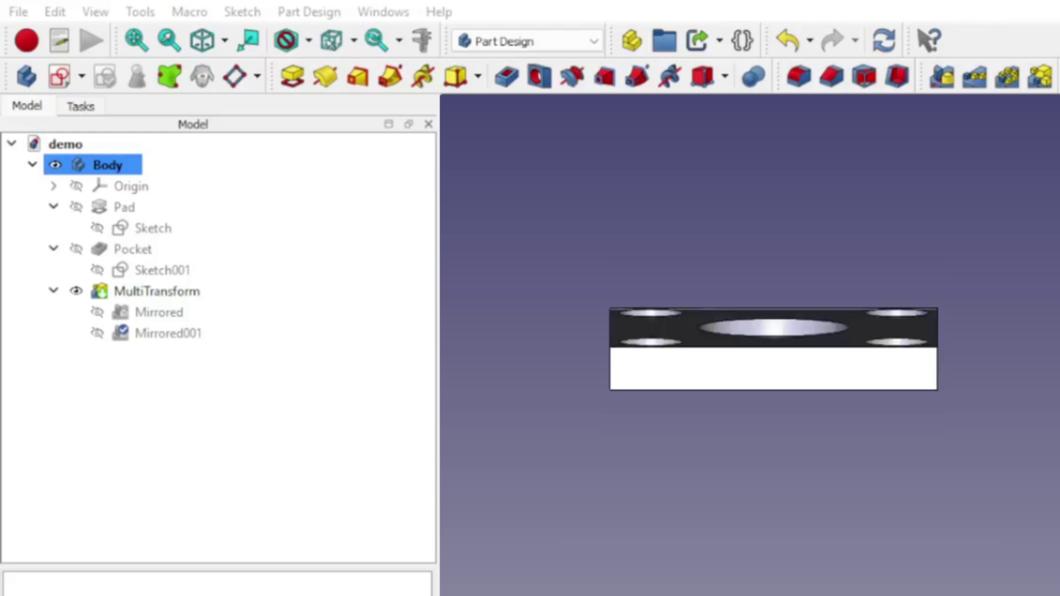
key(2)
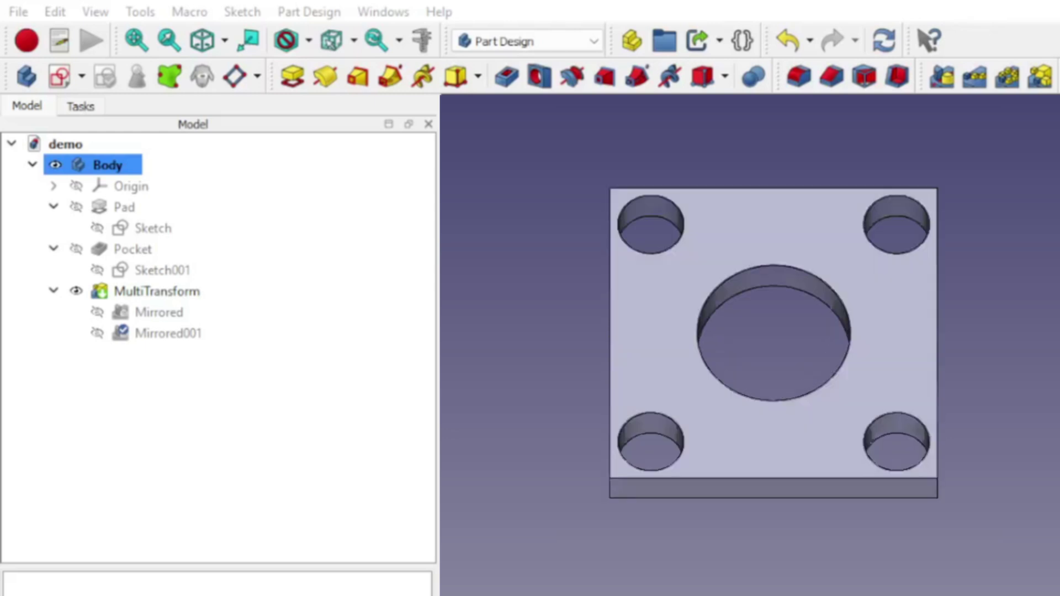
key(1)
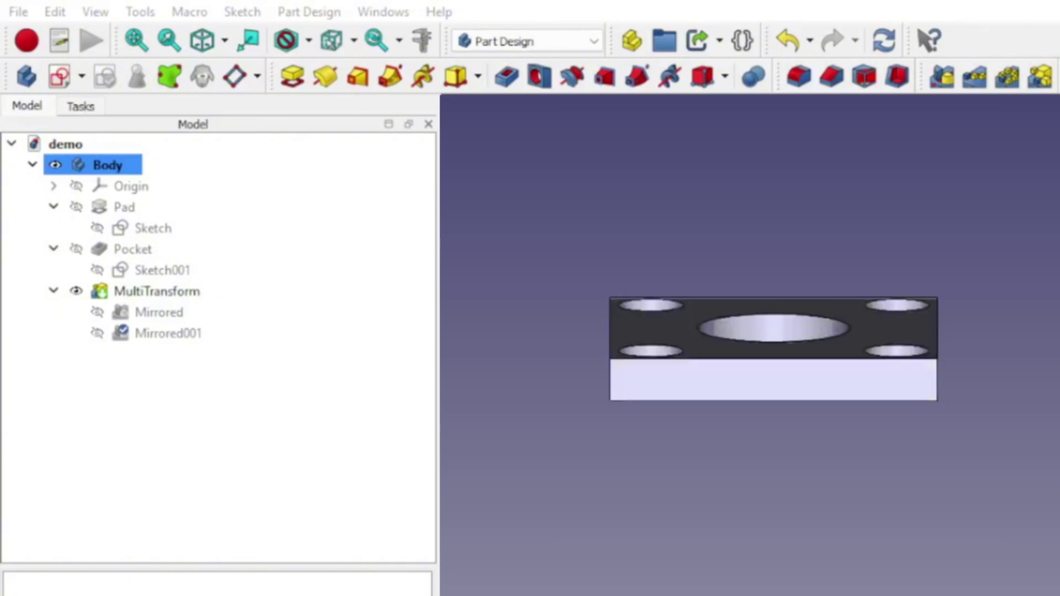
key(2)
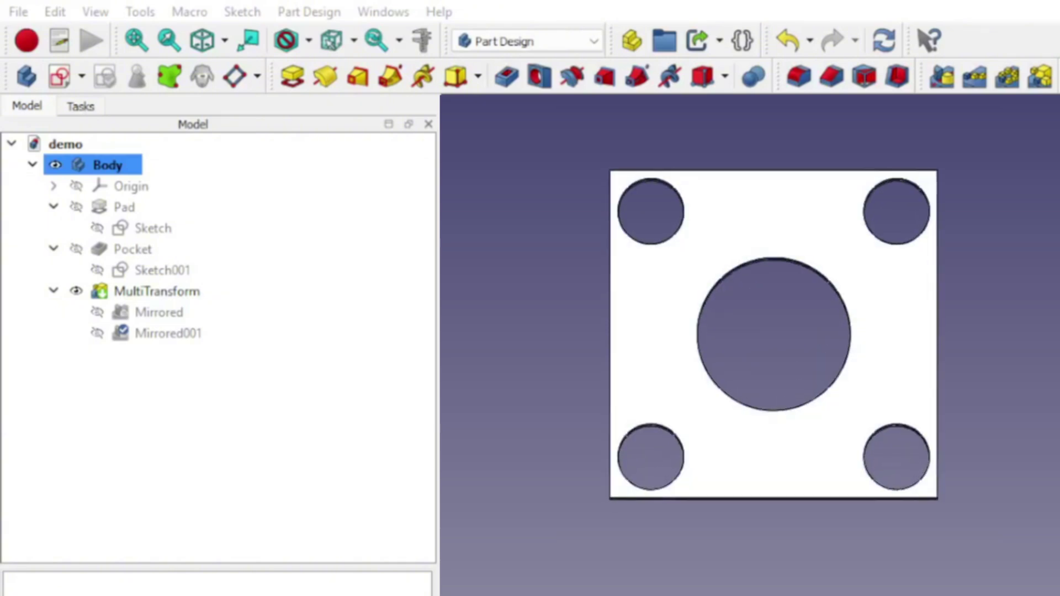
key(1)
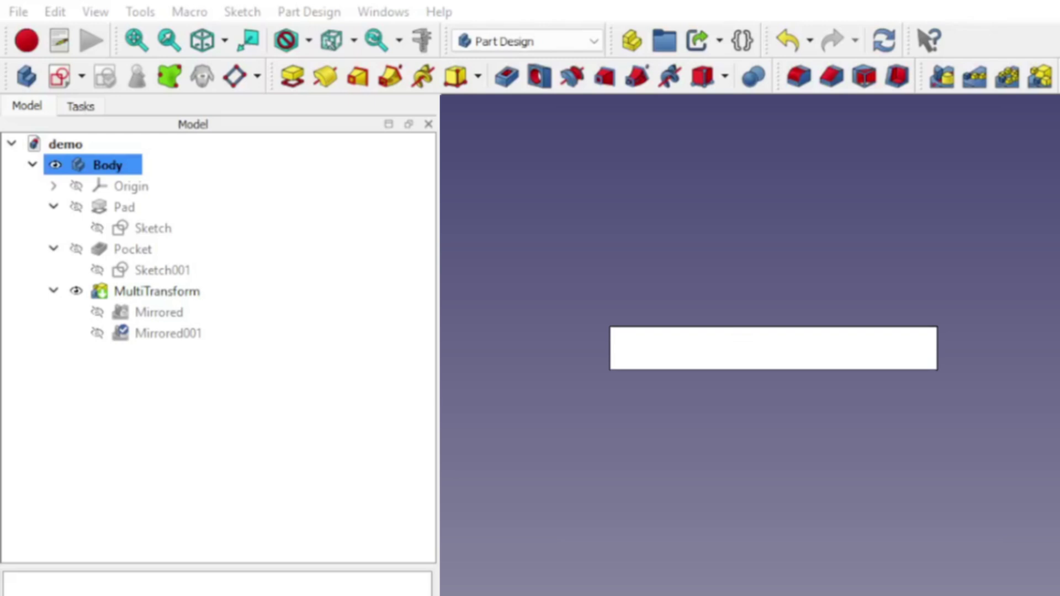
key(2)
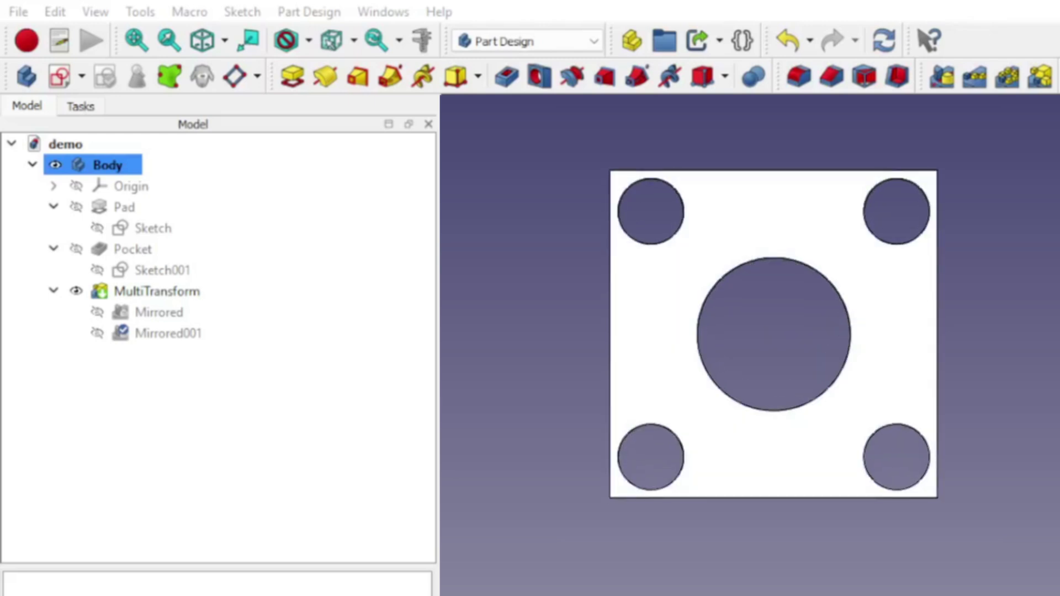
key(1)
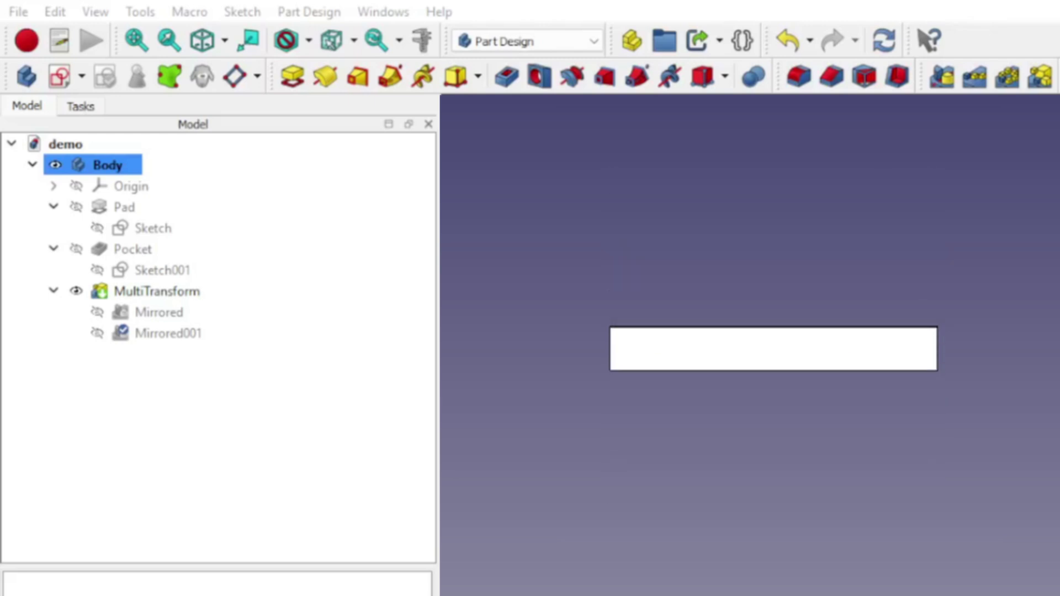
key(2)
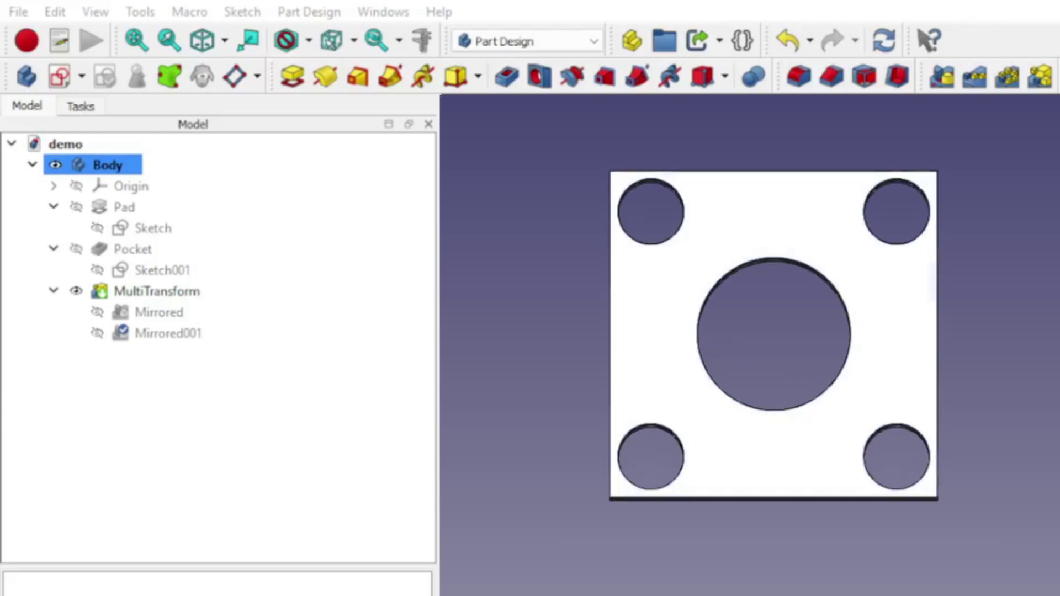
key(1)
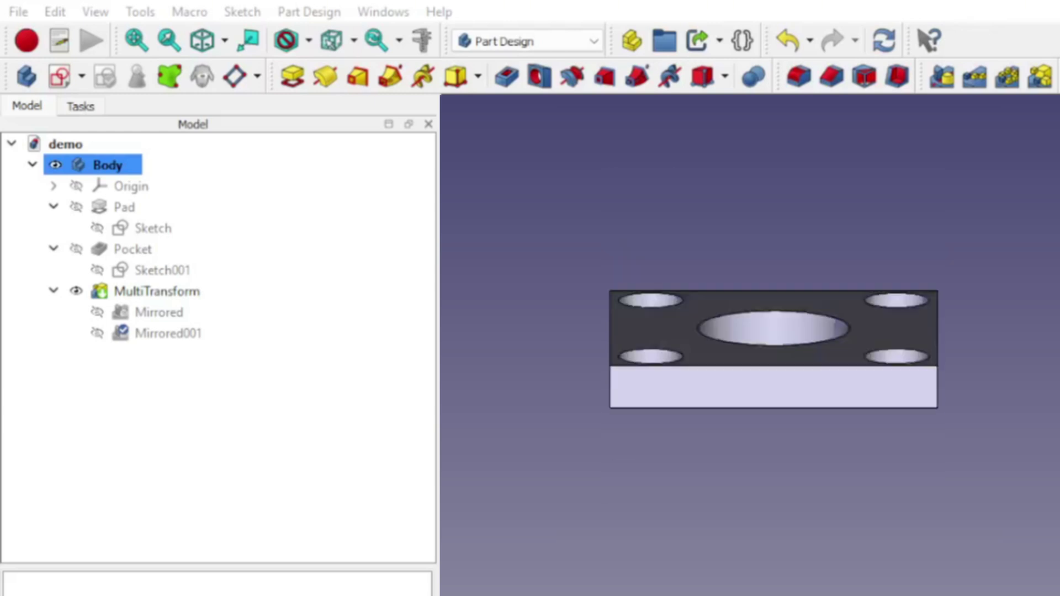
key(2)
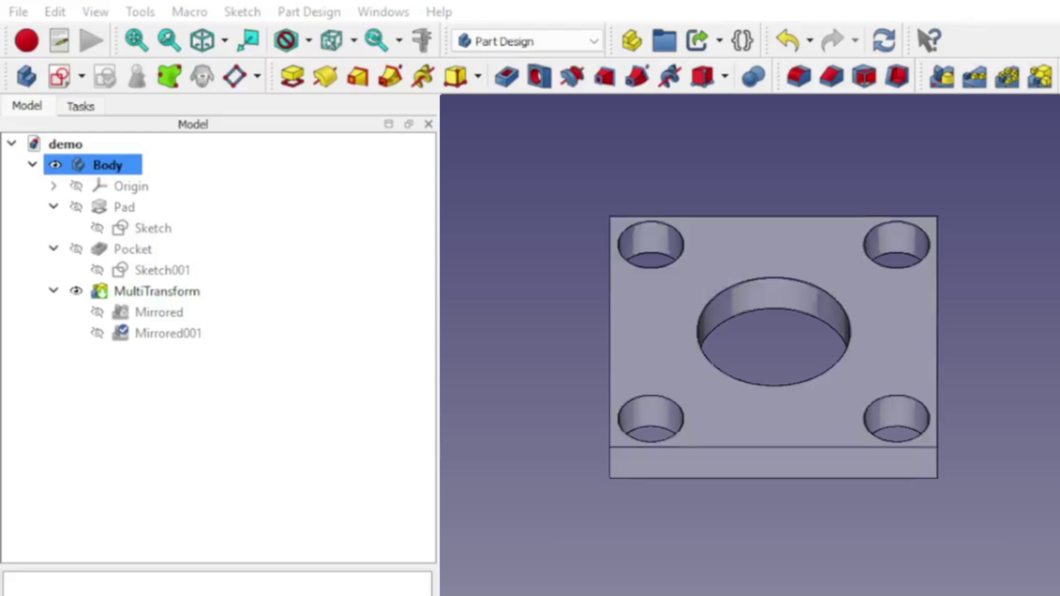
key(1)
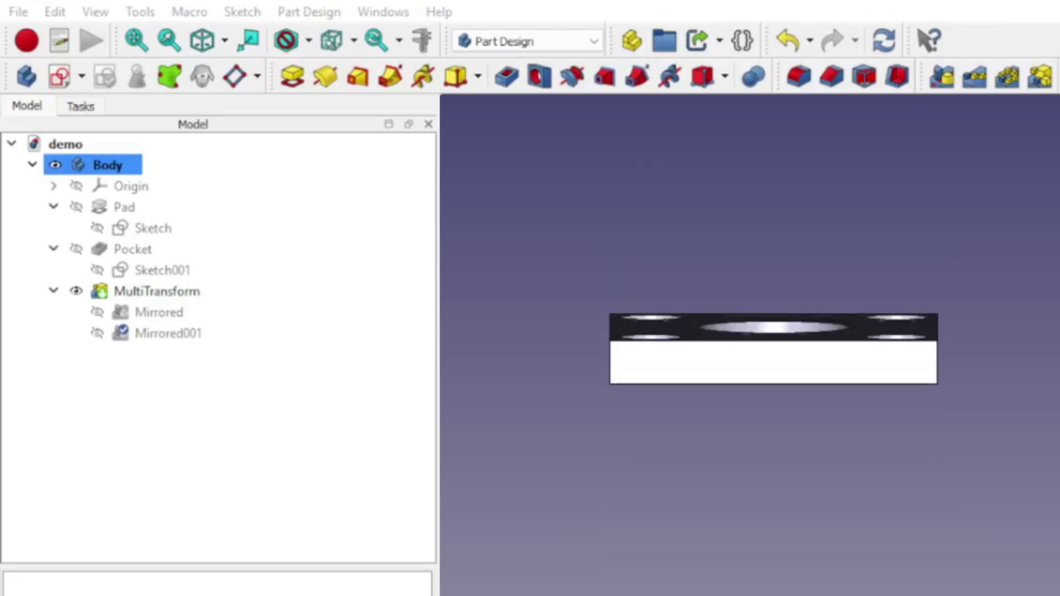
key(2)
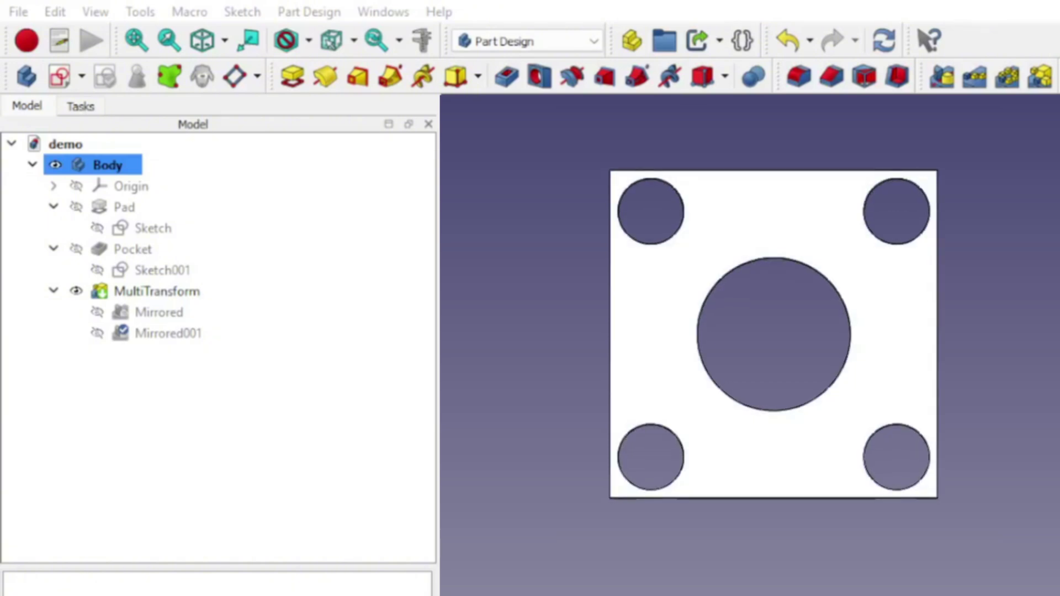
key(1)
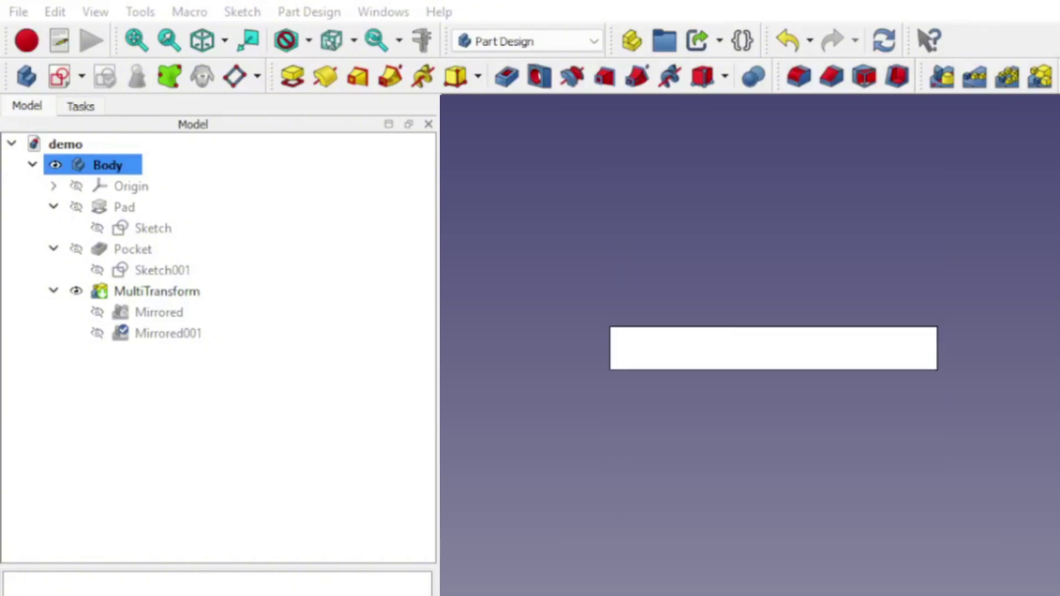
key(2)
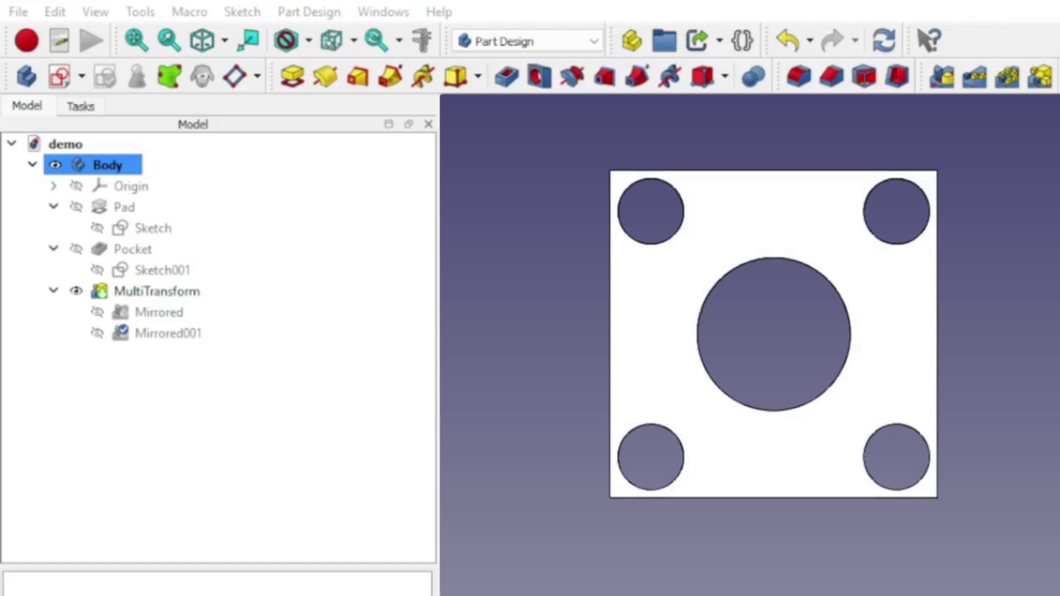
key(1)
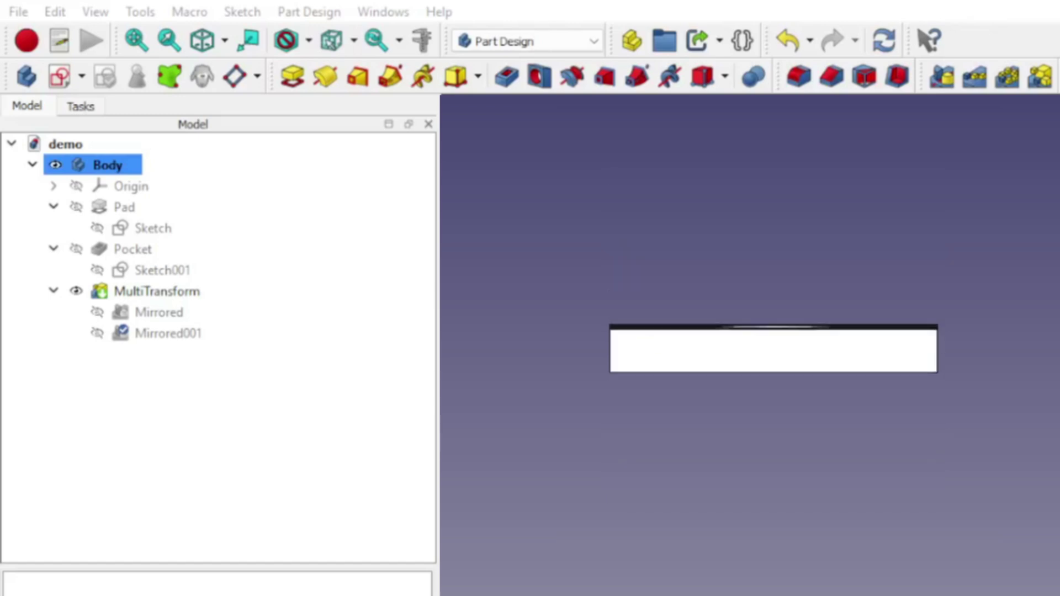
key(2)
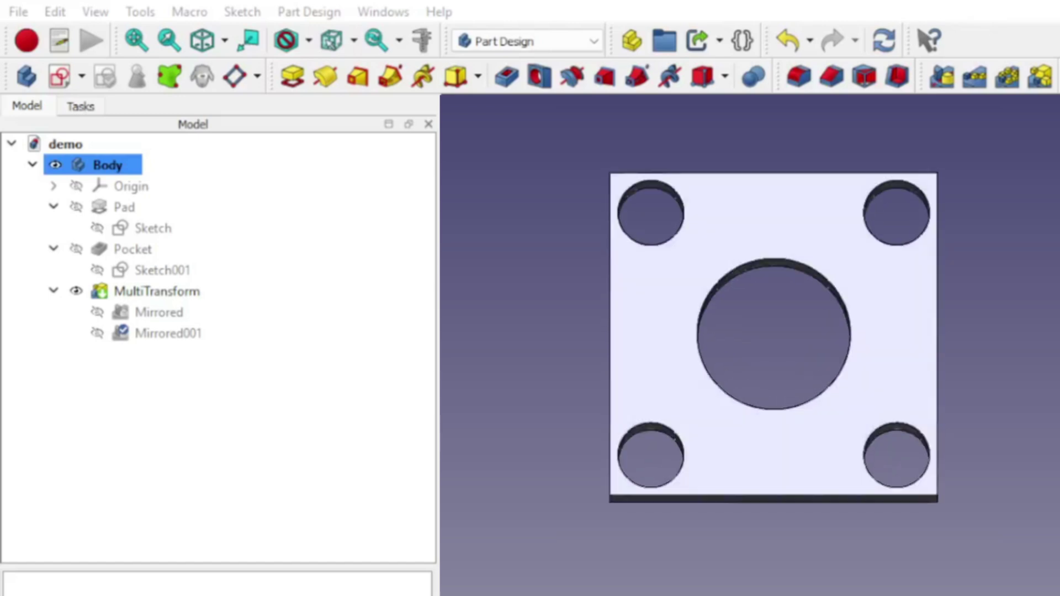
key(1)
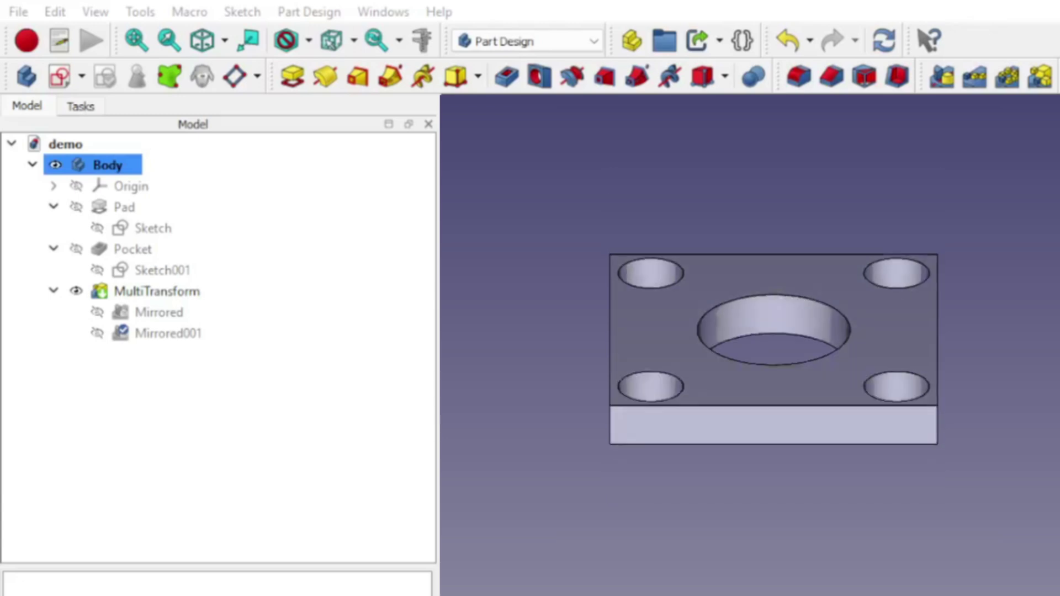
key(2)
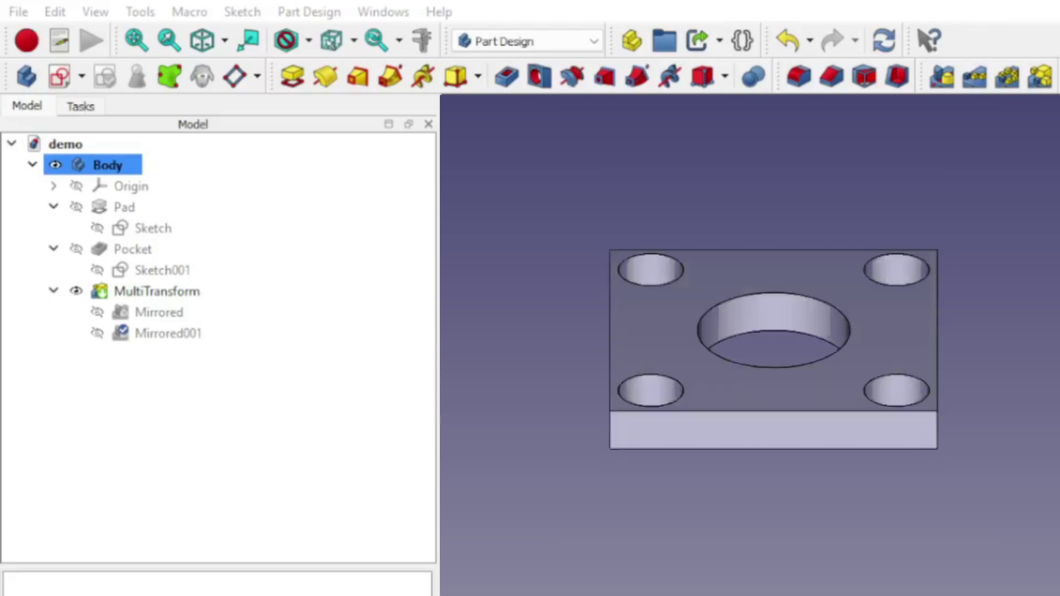
key(1)
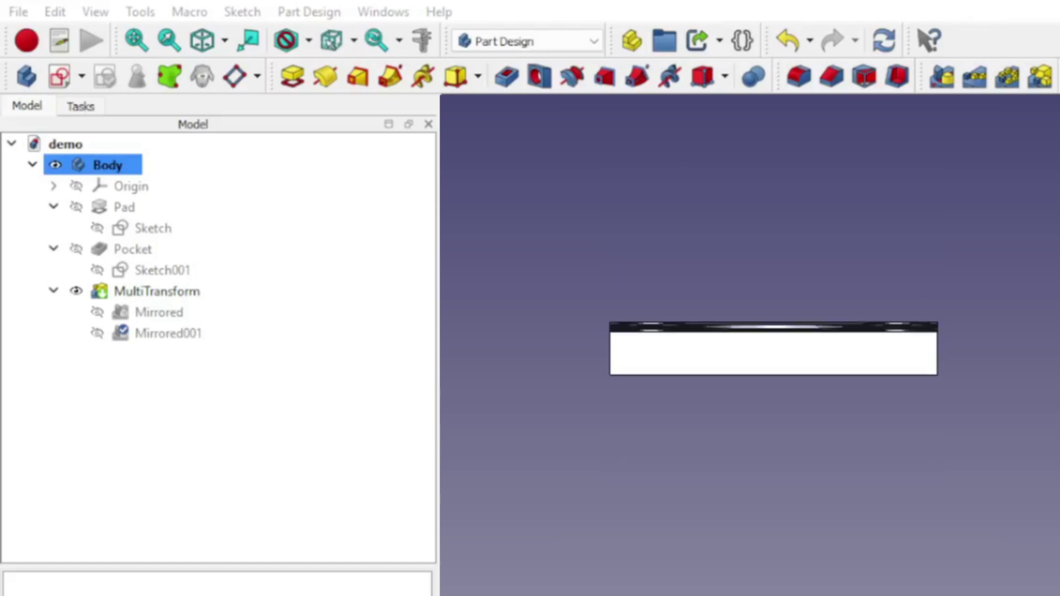
key(2)
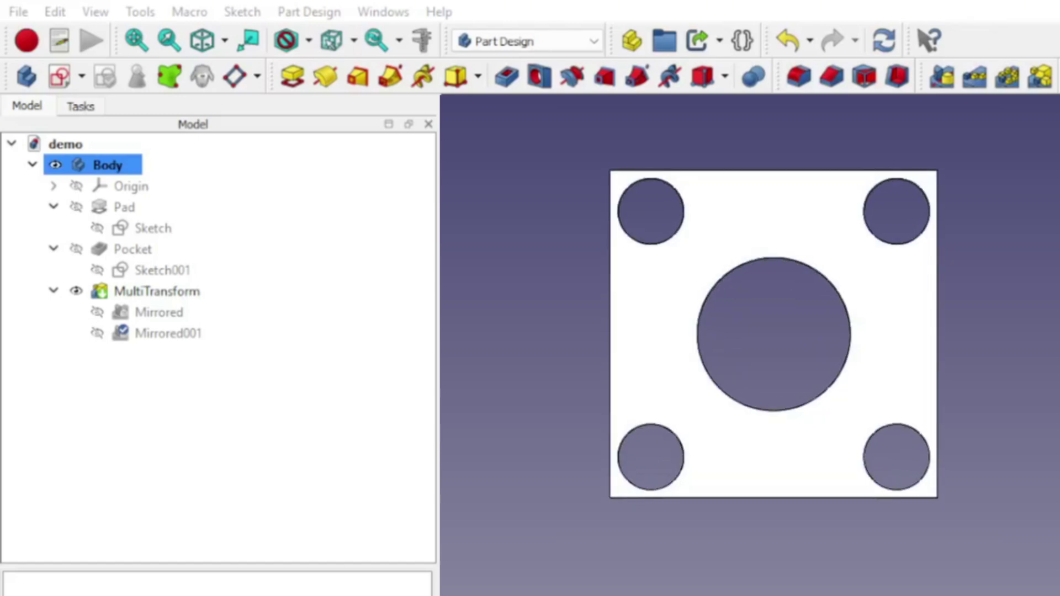
key(1)
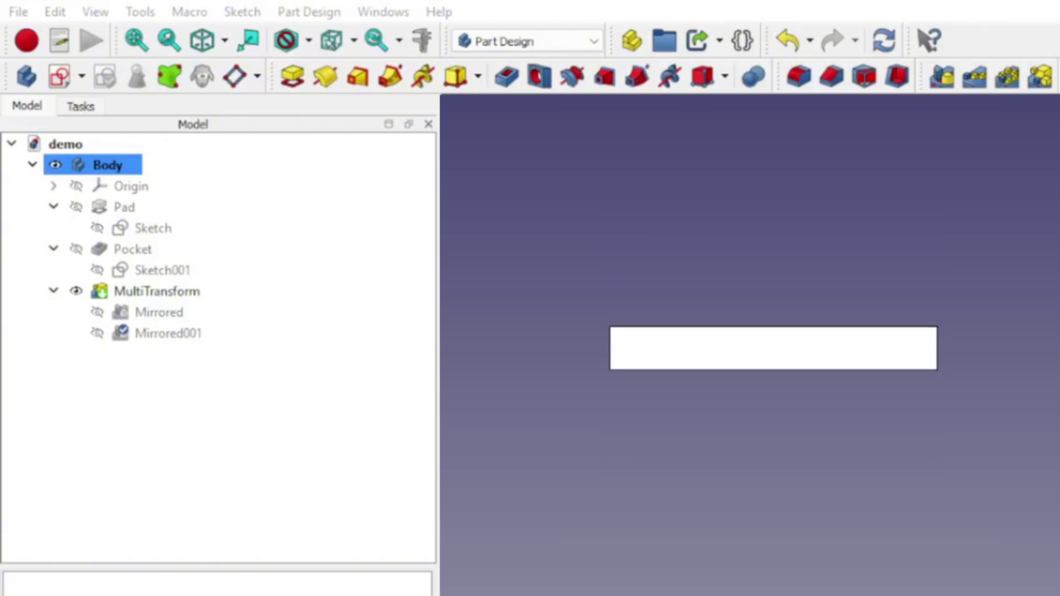
key(2)
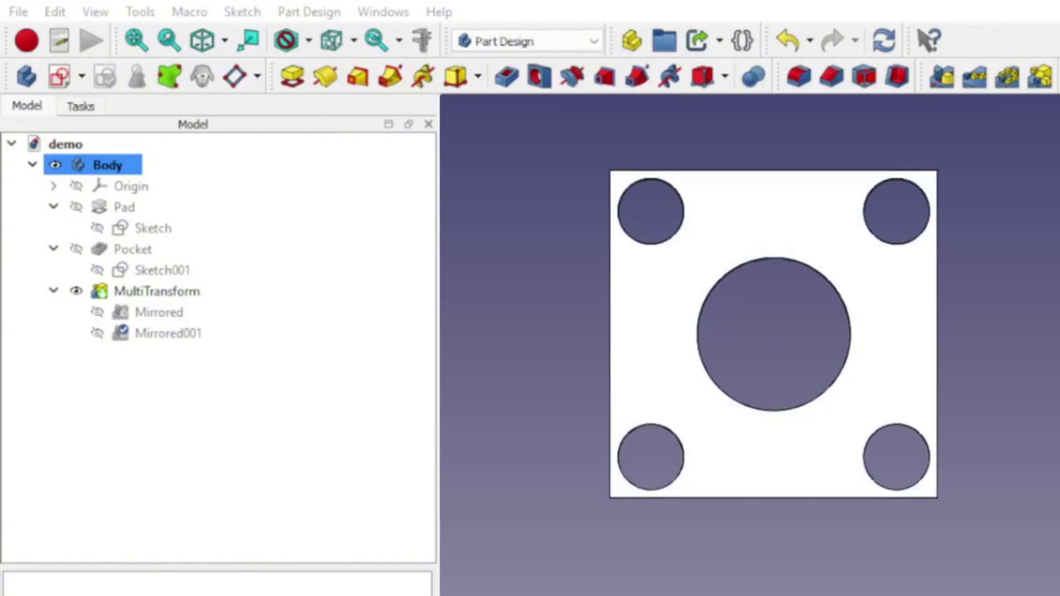